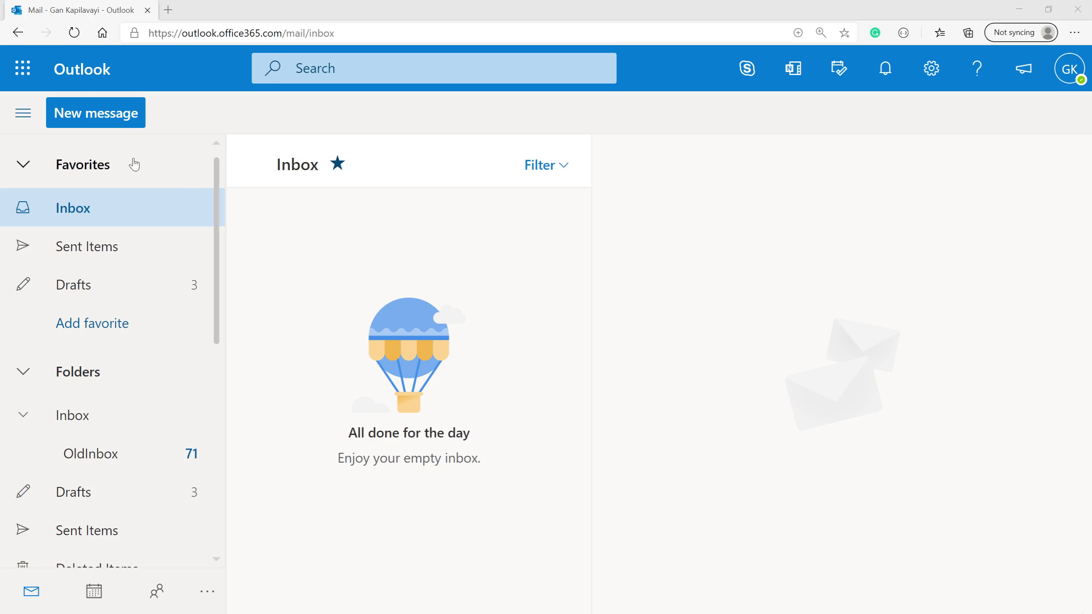
Start a new email and pop the blank draft out into its own window.
click(102, 119)
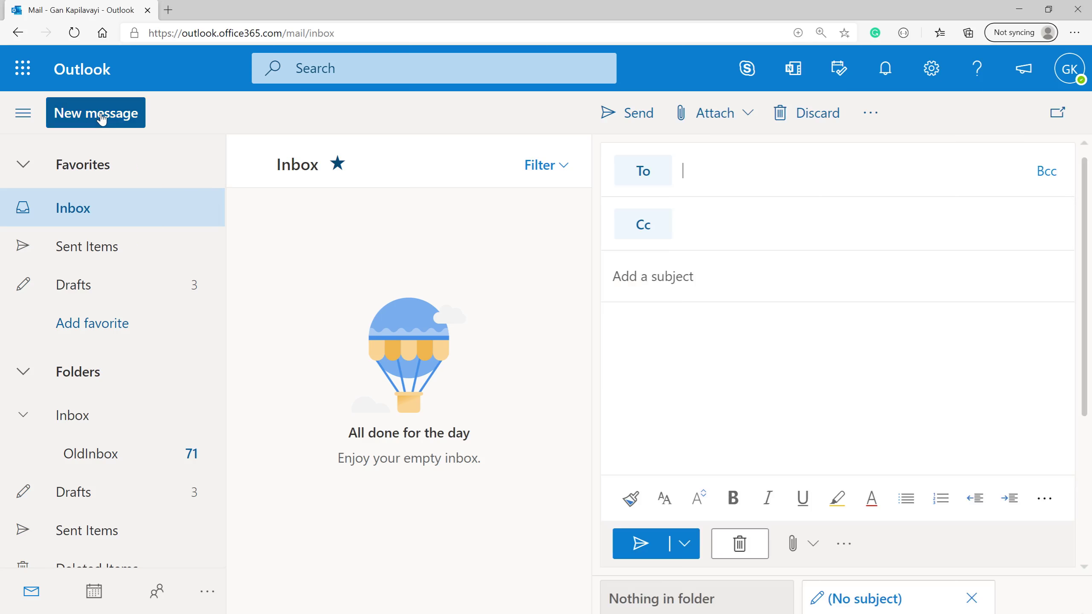
click(1064, 117)
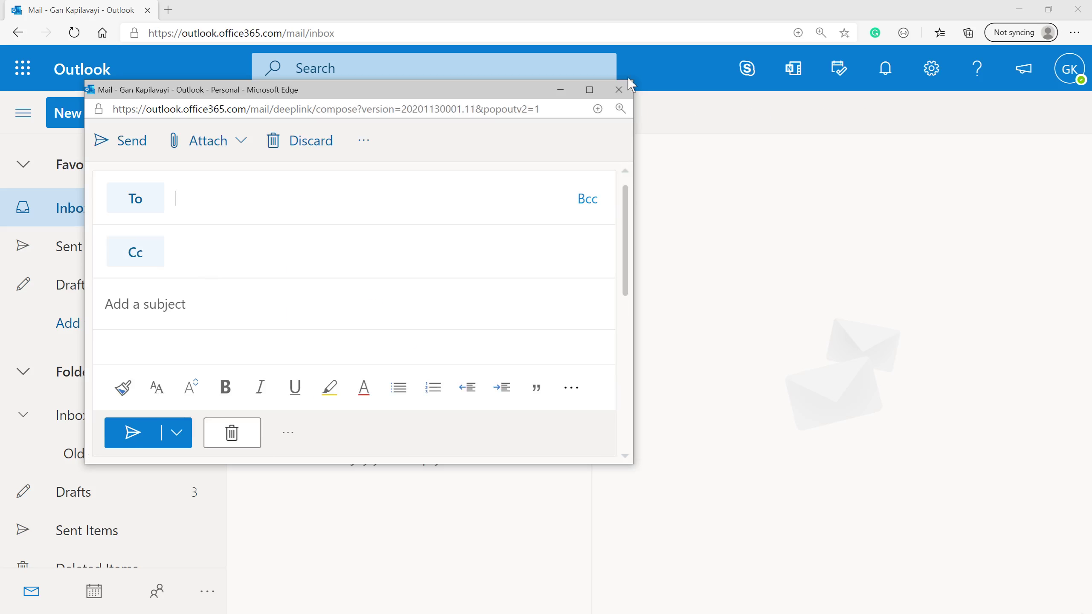
Maximize the draft, add subject 'Happy Holidays!' and body 'Dear Client,' / 'Merry Christmas and Happy New Year'.
click(589, 89)
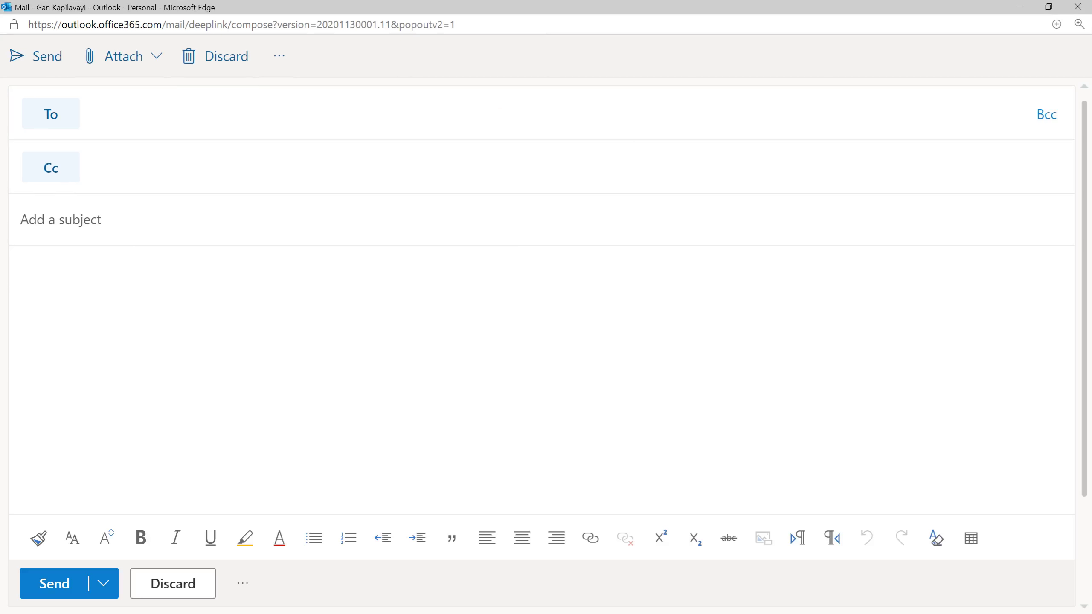
text(Happy Holid)
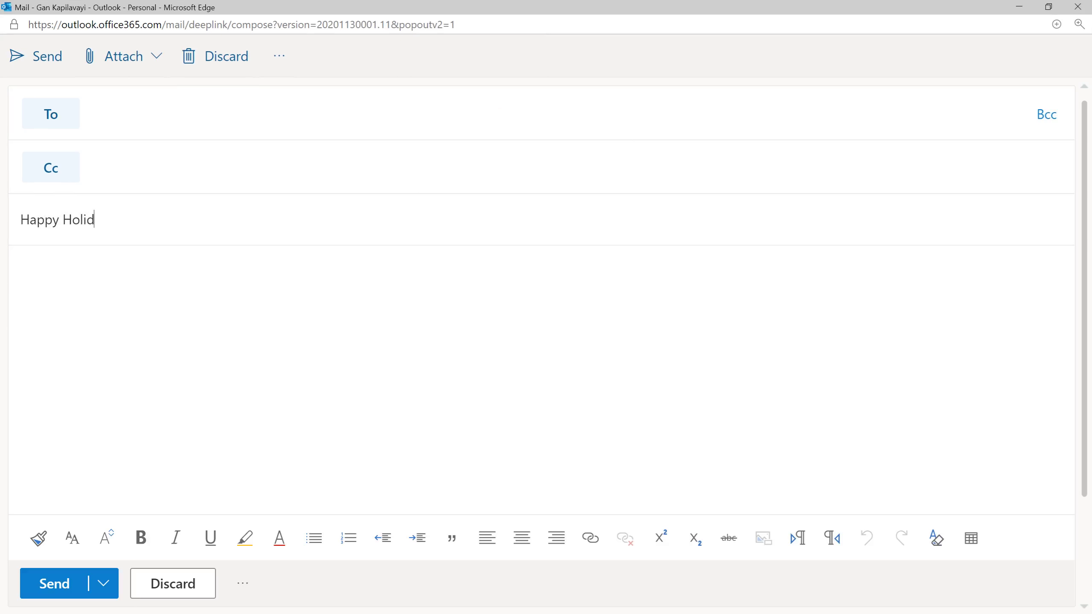
text(ays!)
click(20, 270)
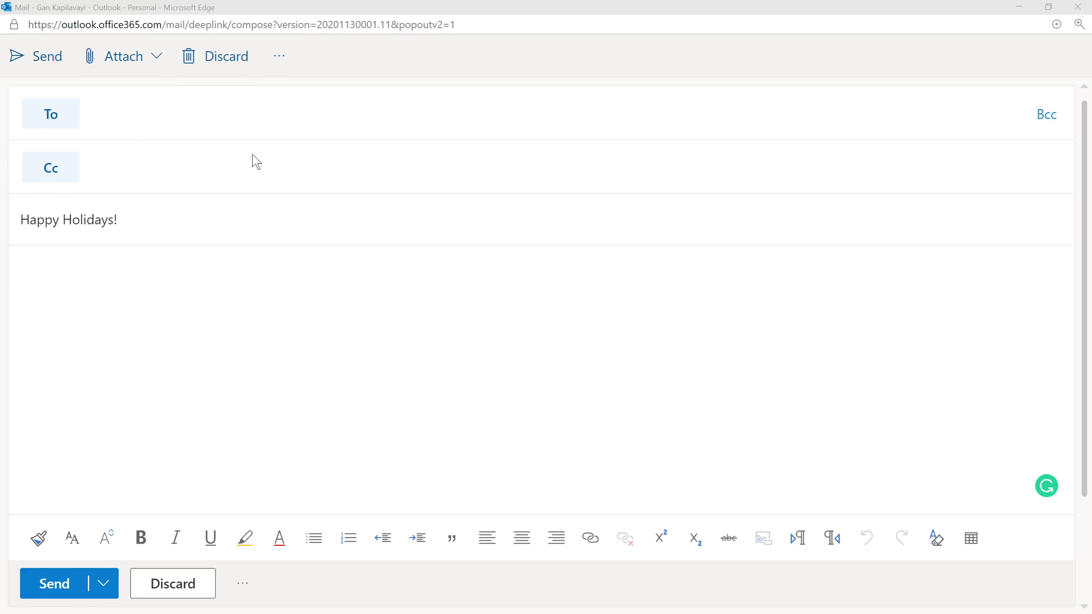
text(Dear clie)
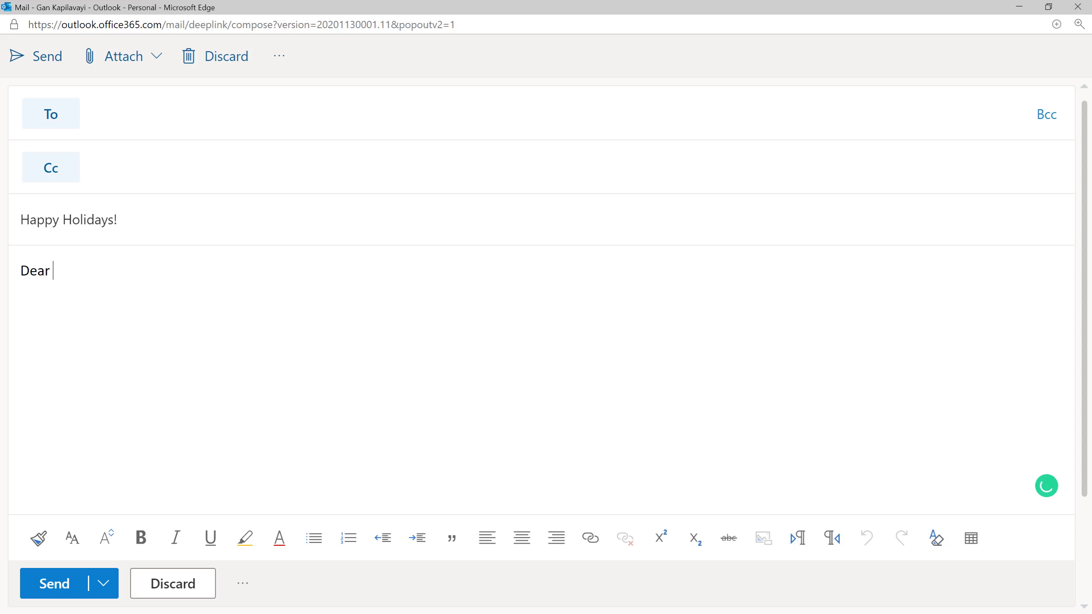
key(BackSpace)
key(BackSpace)
text(Client,)
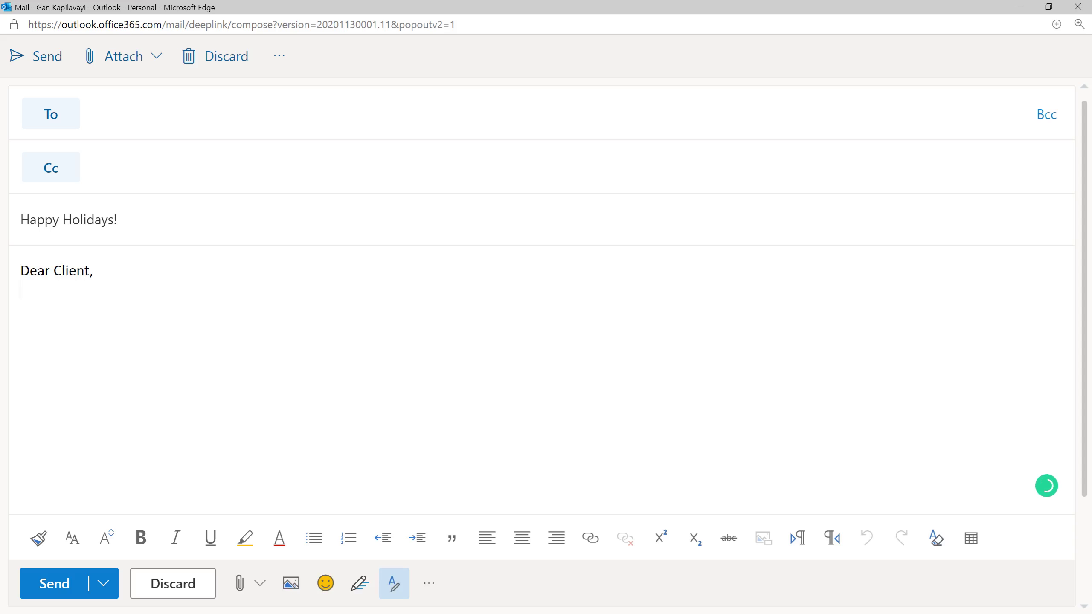
key(Return)
text(Merry Christmas)
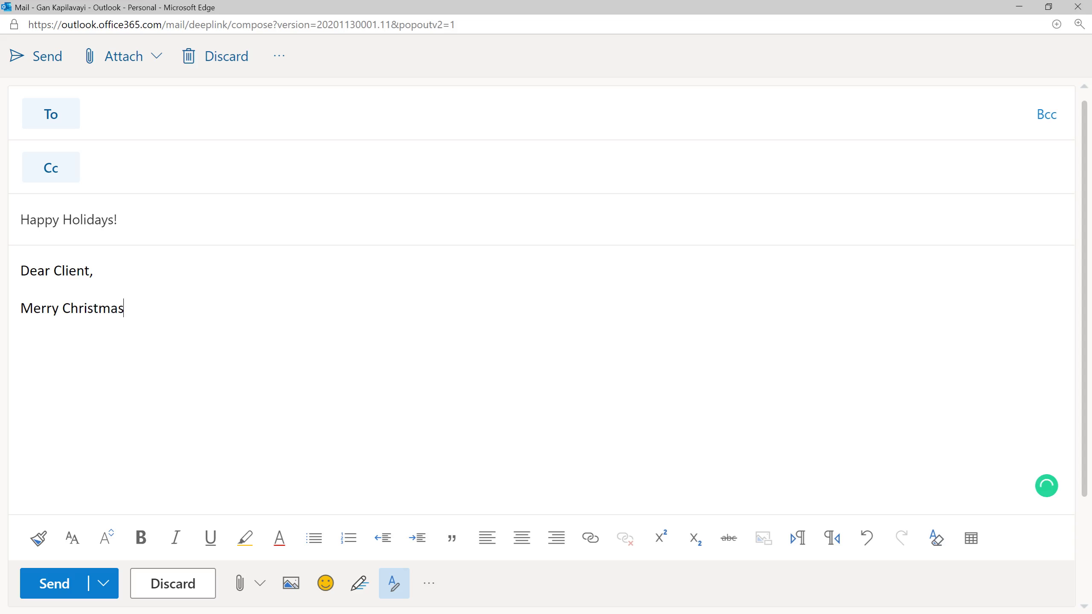
text( and Happy New Year)
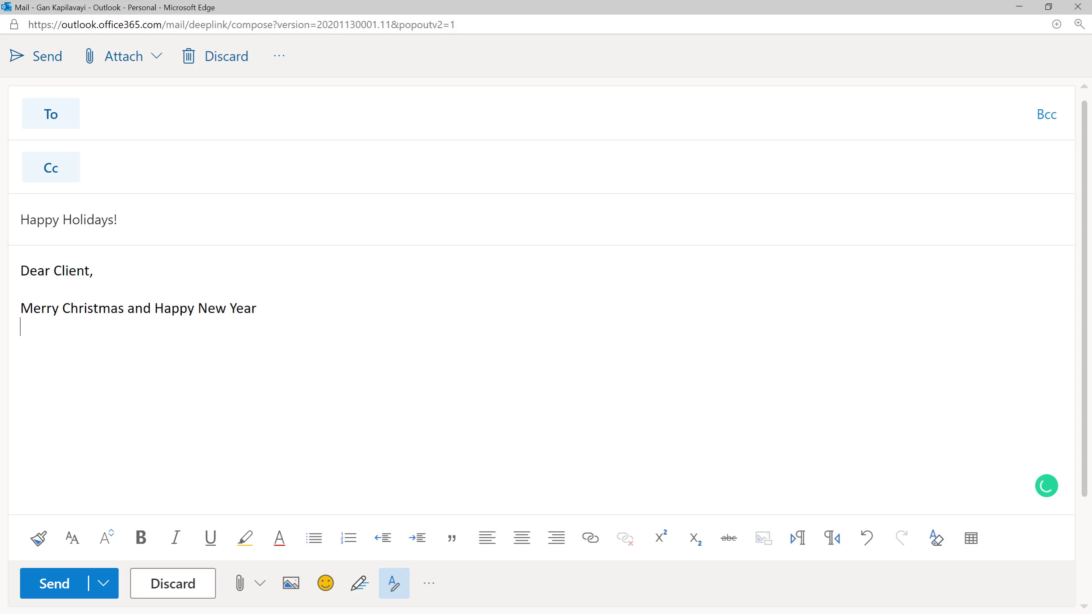
Add 'As always, thank you for your business, loyalty, and support.' followed by 'Thanks'.
key(Return)
key(Return)
text(As always, thank you for y)
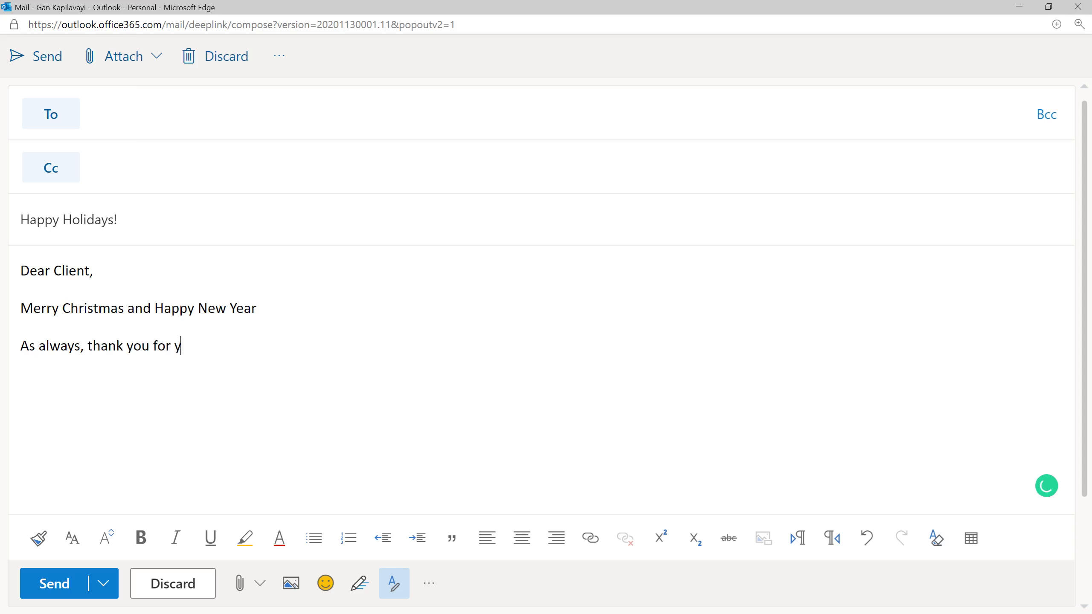
text(our business, )
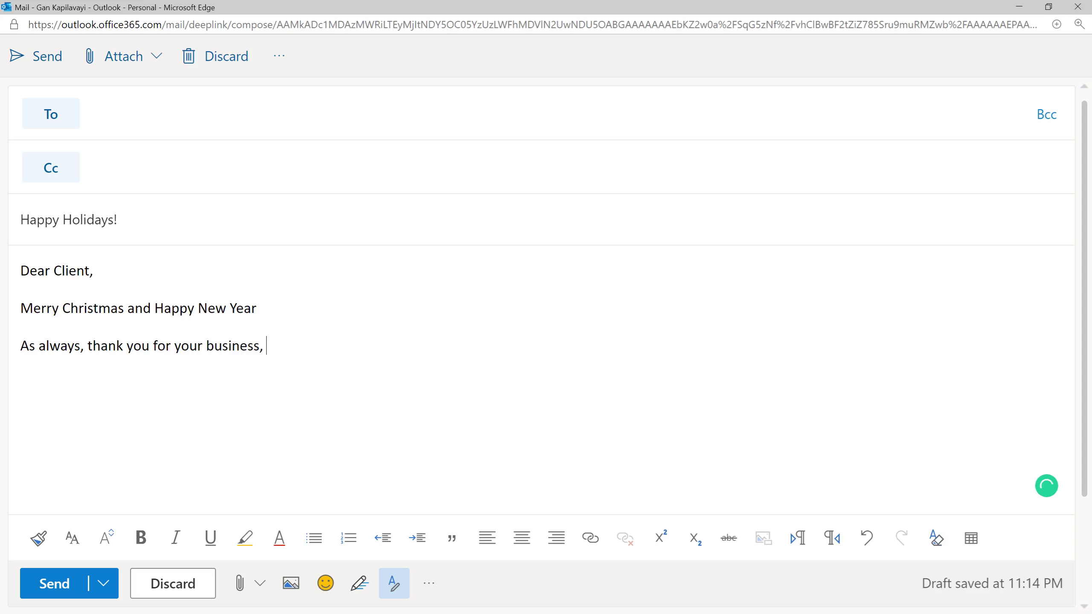
text(loyalty, and support. )
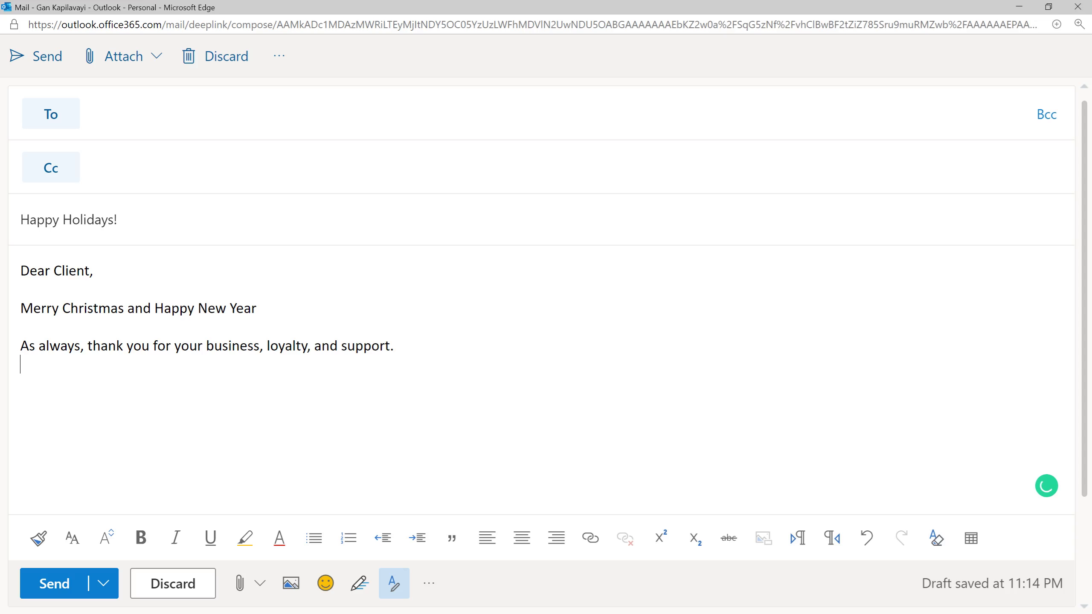
text(Thanks)
Sign off with the sender's name and '& colleagues.', leaving a blank line above 'Thanks'.
key(Return)
text(-Gan)
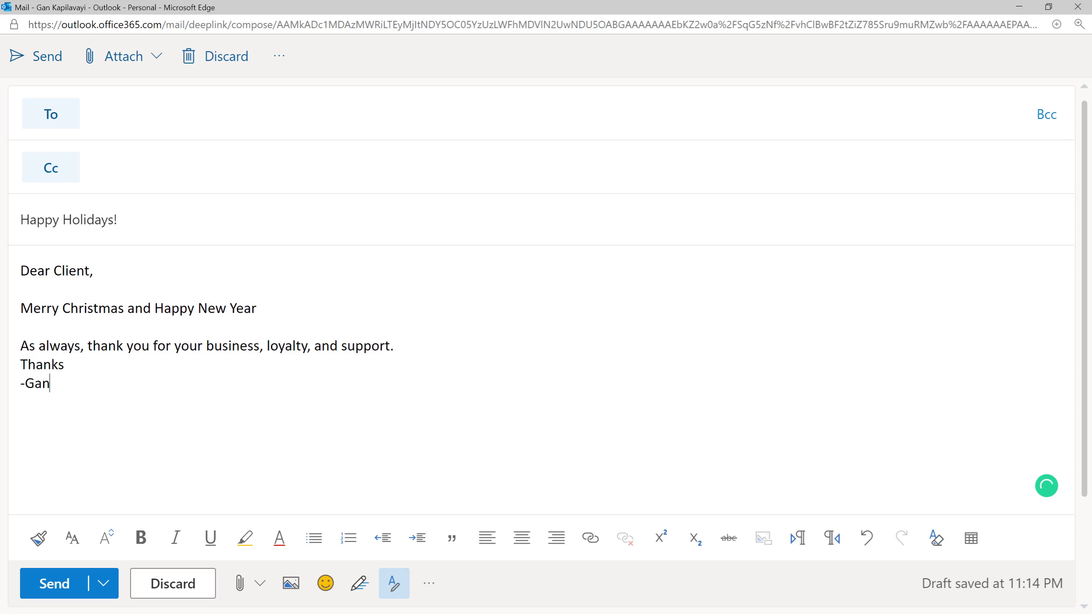
click(20, 364)
key(Return)
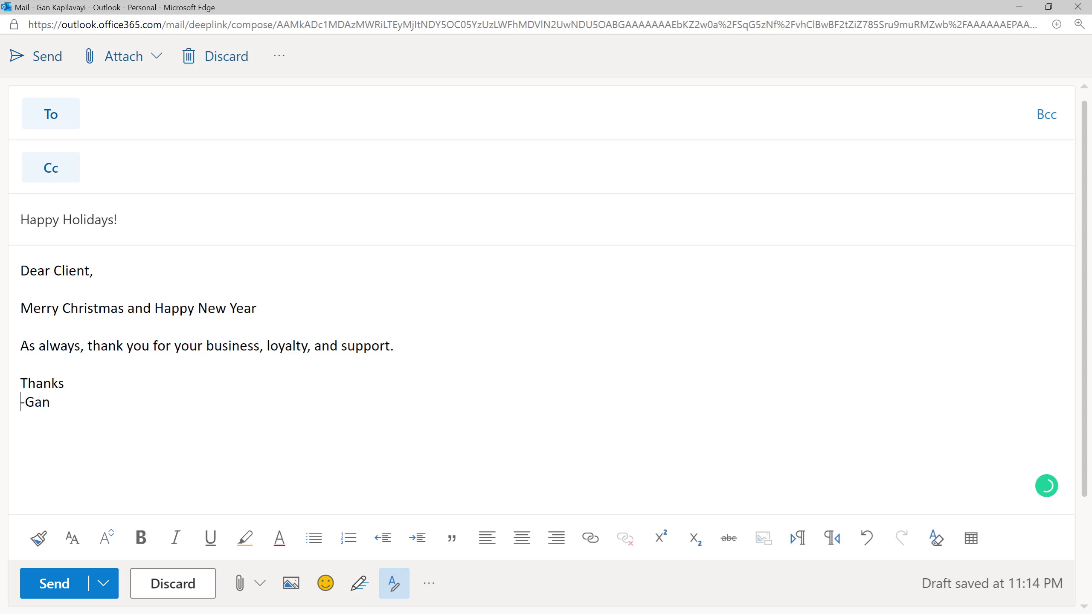
text(&)
text( Staff)
key(BackSpace)
key(BackSpace)
key(BackSpace)
key(BackSpace)
key(BackSpace)
text(colleagues.)
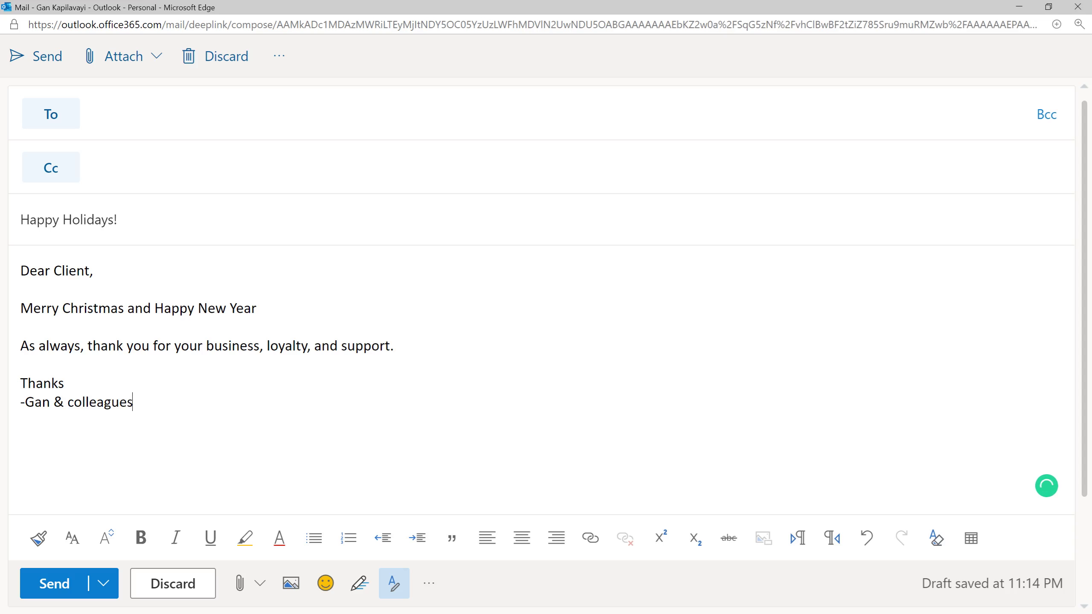
click(257, 308)
Open the emoji picker after 'Happy New Year' and browse its categories to the symbol emoji.
key(super+period)
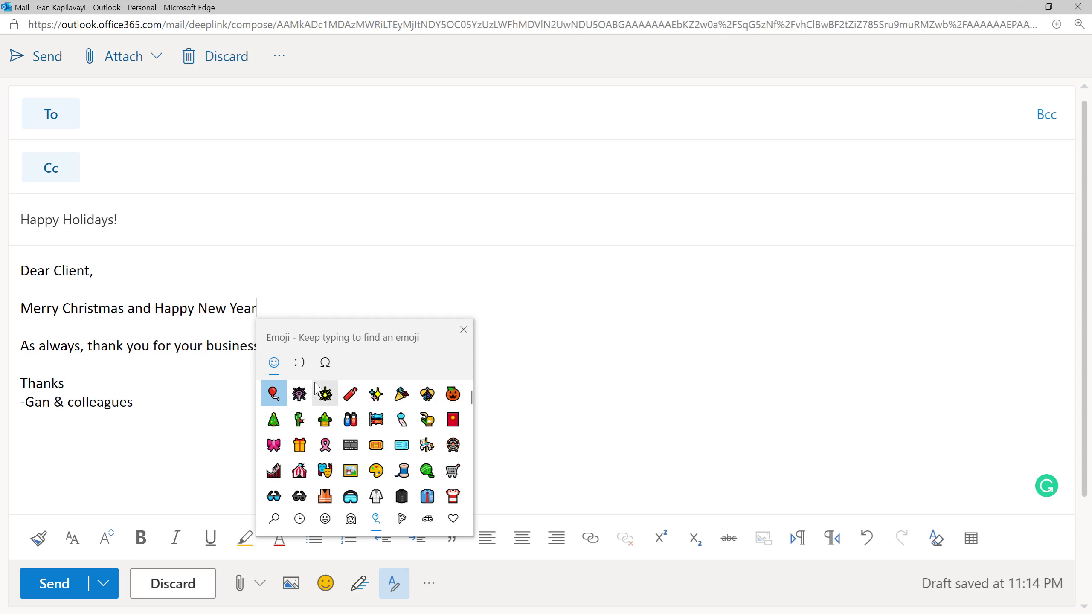
click(427, 519)
click(401, 519)
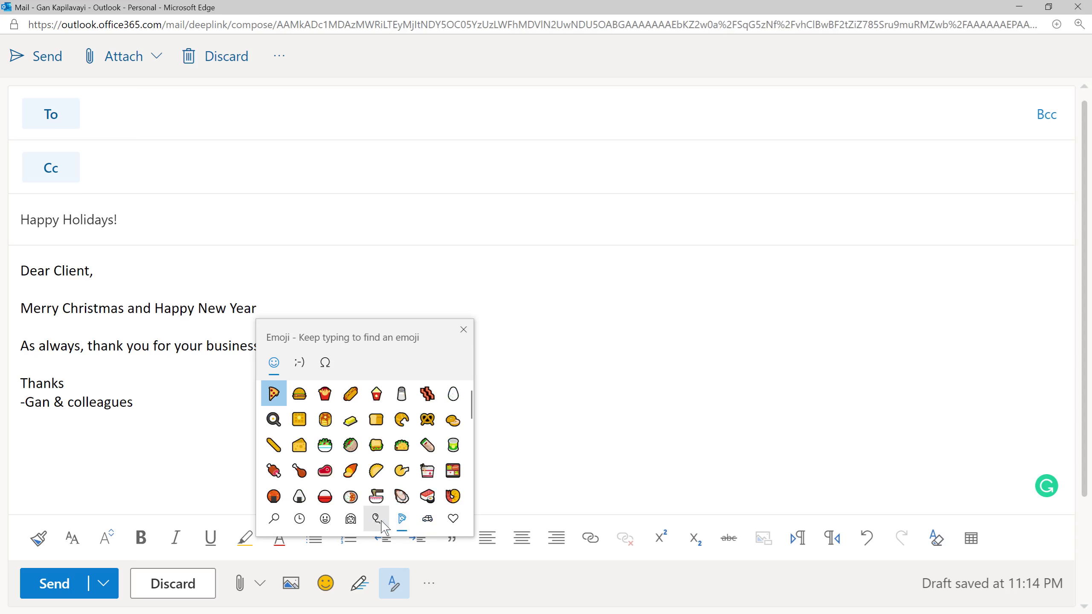
click(376, 519)
scroll(411, 450, down, 3)
scroll(409, 449, down, 10)
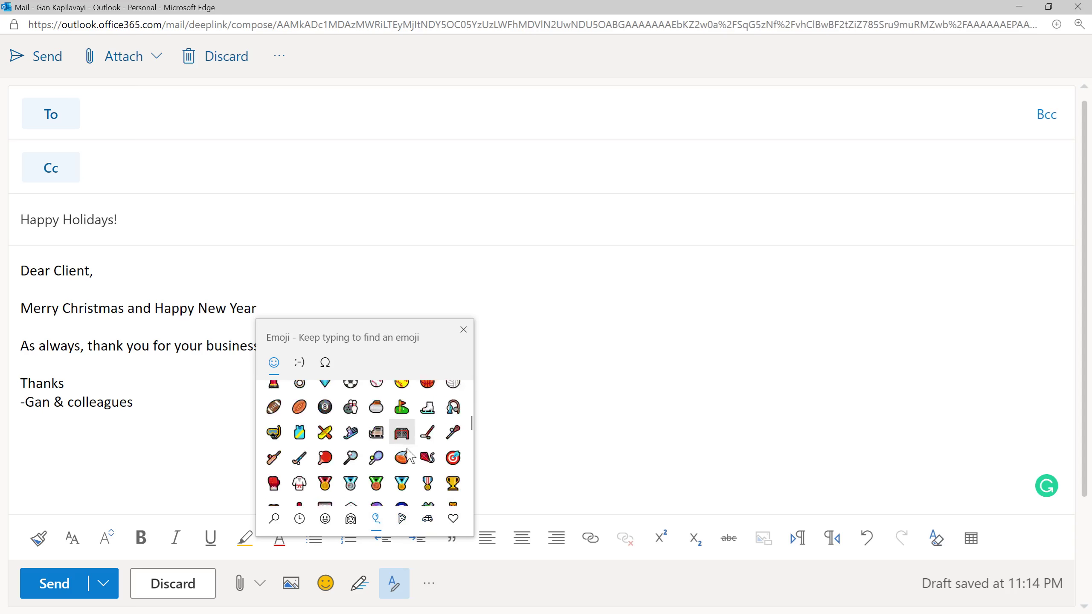
scroll(401, 473, down, 5)
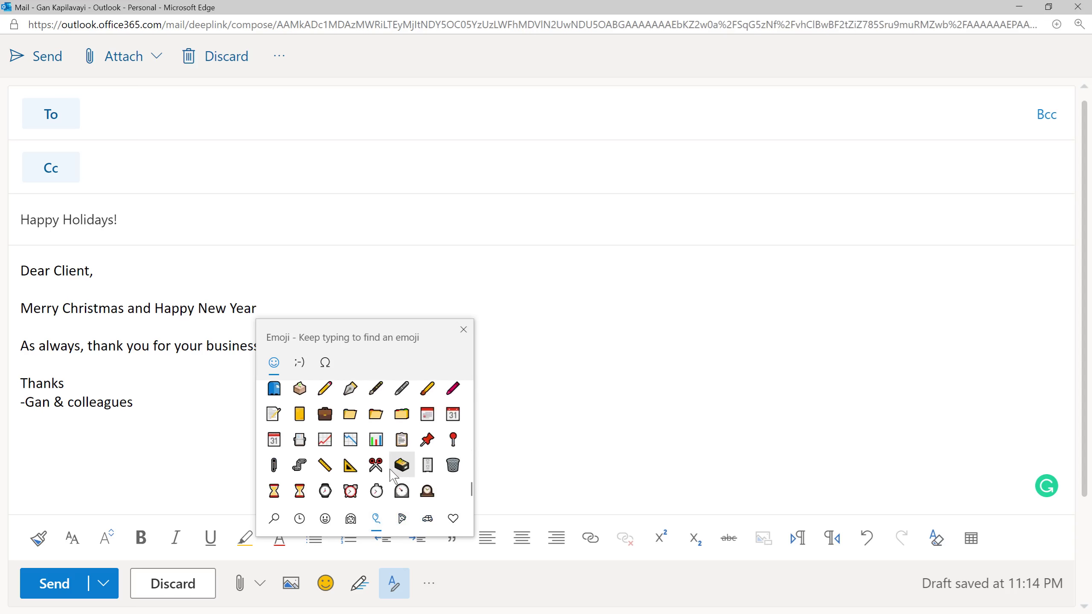
click(438, 521)
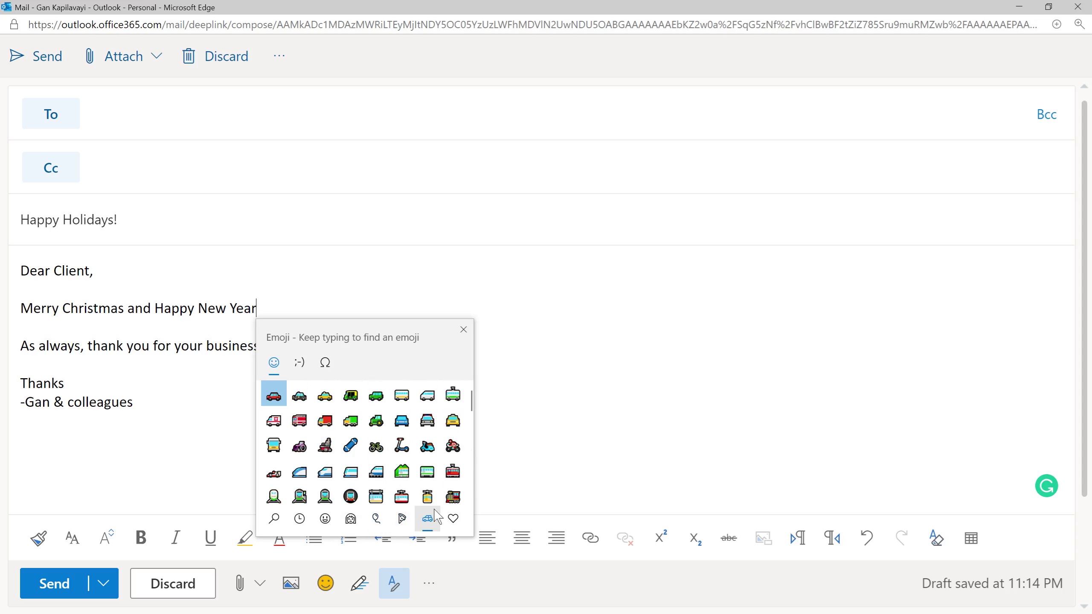
scroll(415, 430, down, 5)
scroll(415, 433, down, 8)
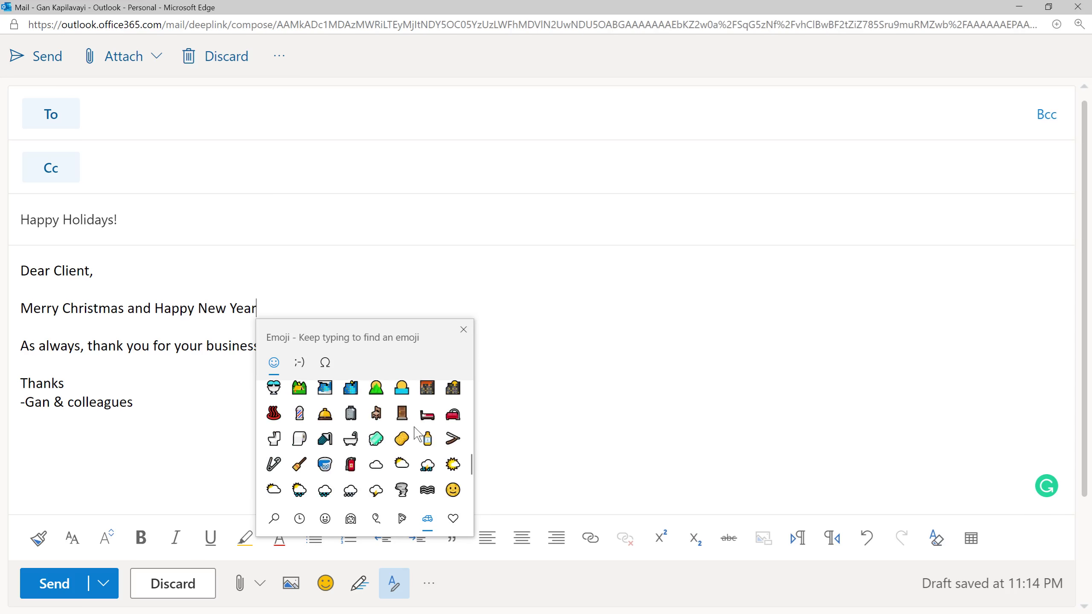
click(351, 519)
click(327, 519)
scroll(376, 456, down, 10)
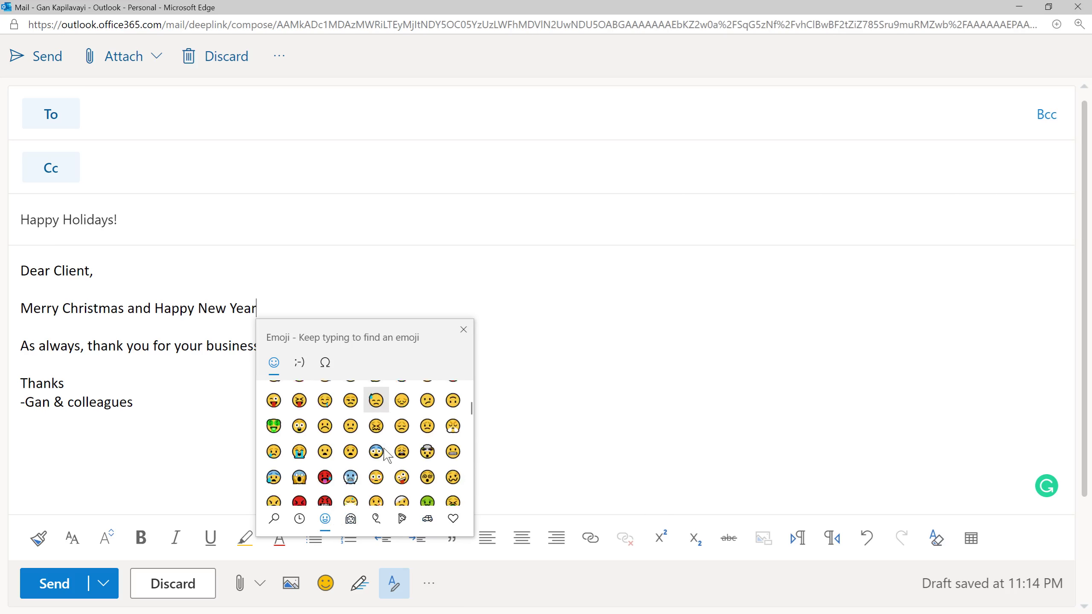
scroll(387, 469, down, 10)
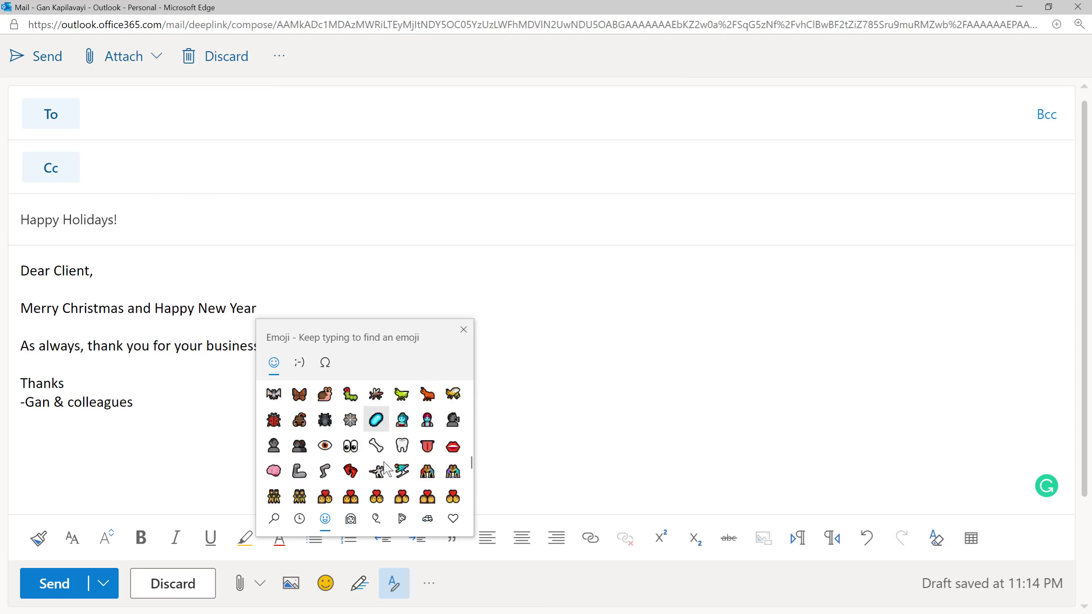
click(465, 525)
scroll(440, 446, down, 6)
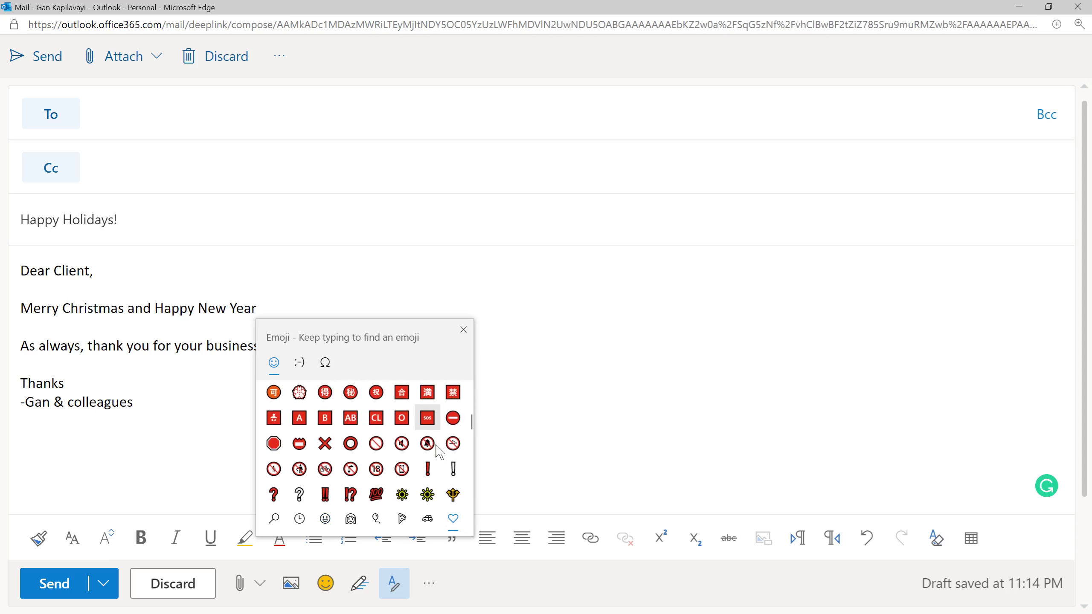
scroll(438, 447, down, 1)
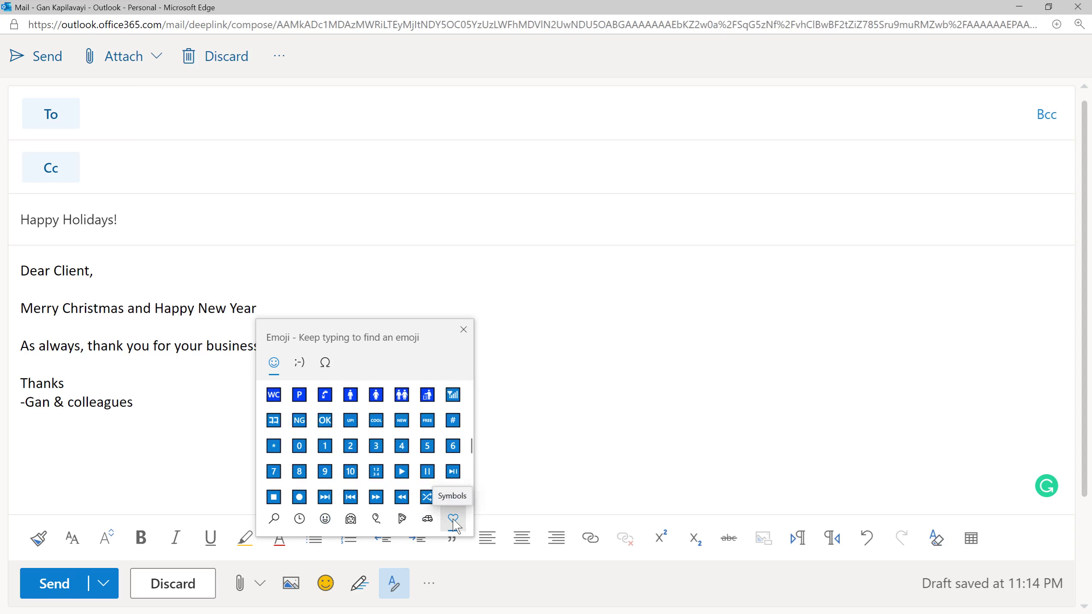
Spell 2021 with keycap 2, a clock face, keycap 2 and keycap 1 emojis, then close the picker.
click(351, 446)
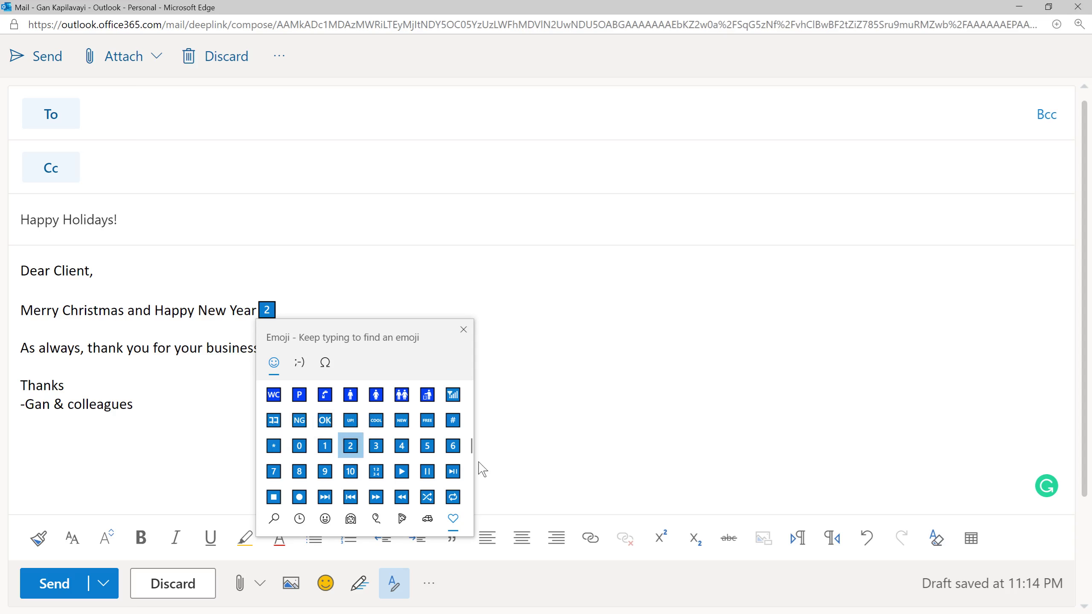
scroll(404, 451, down, 5)
scroll(408, 458, down, 6)
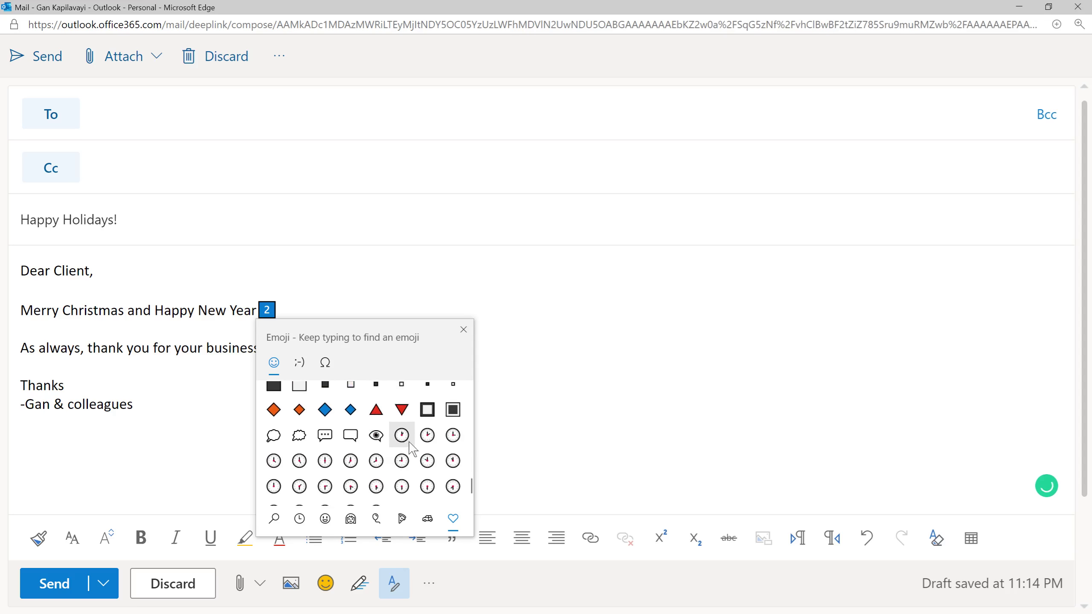
click(274, 487)
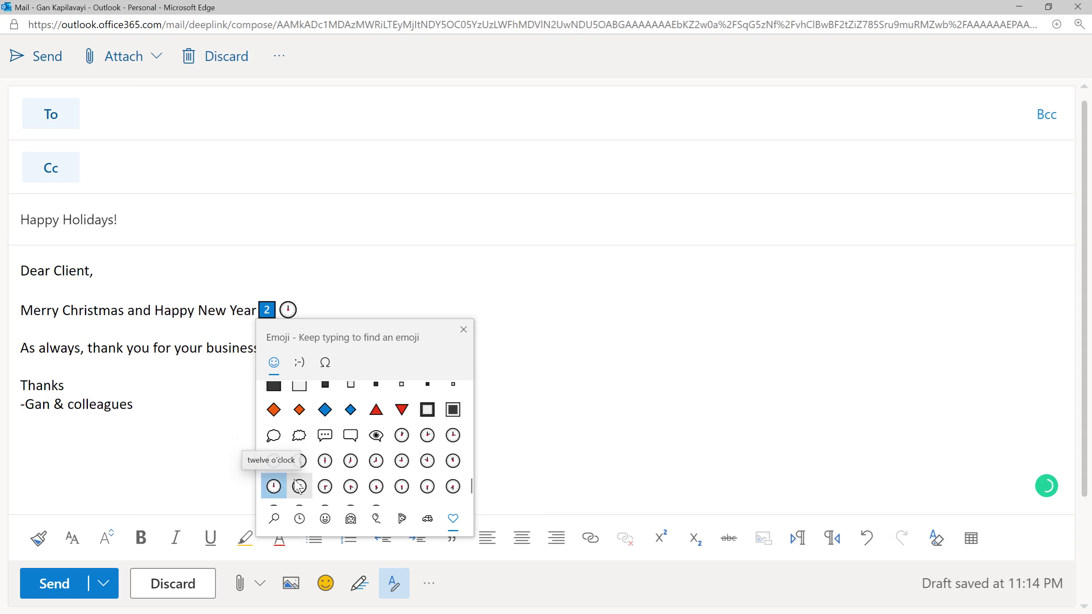
scroll(404, 462, up, 5)
scroll(407, 467, up, 3)
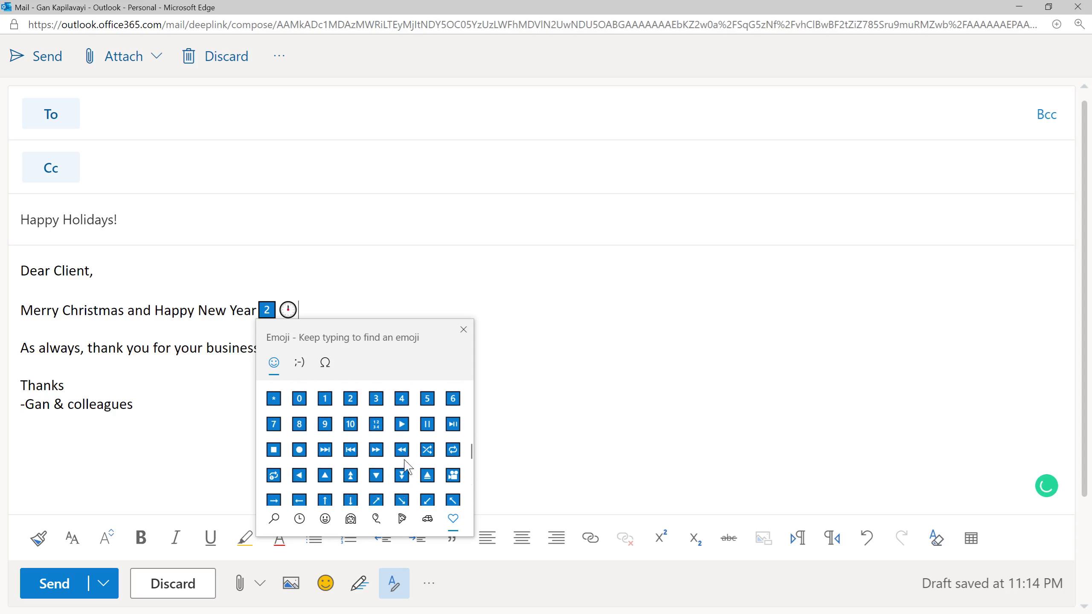
click(351, 412)
click(323, 414)
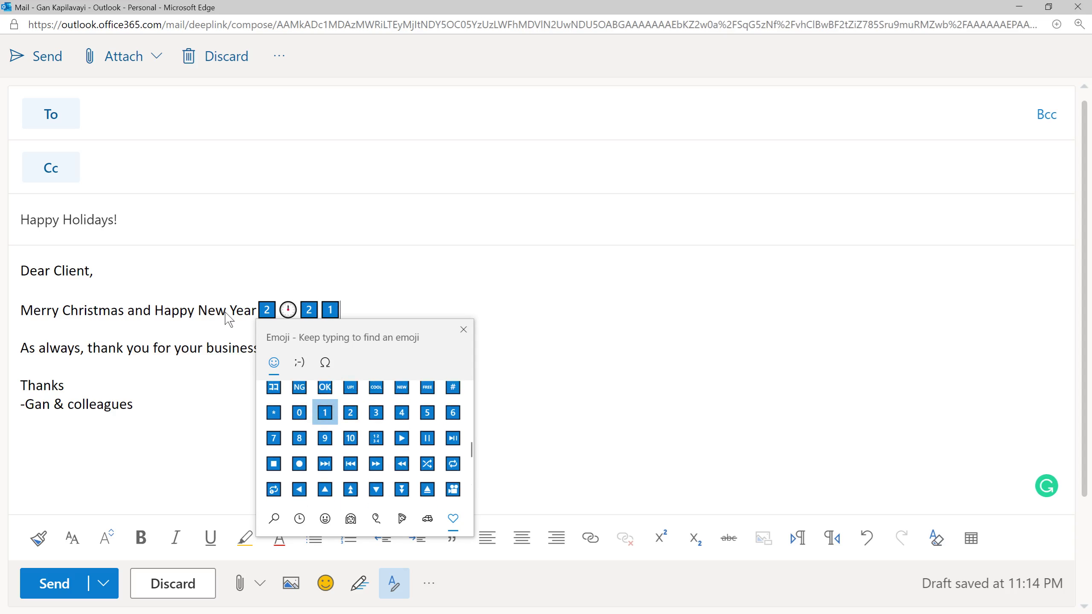
key(Escape)
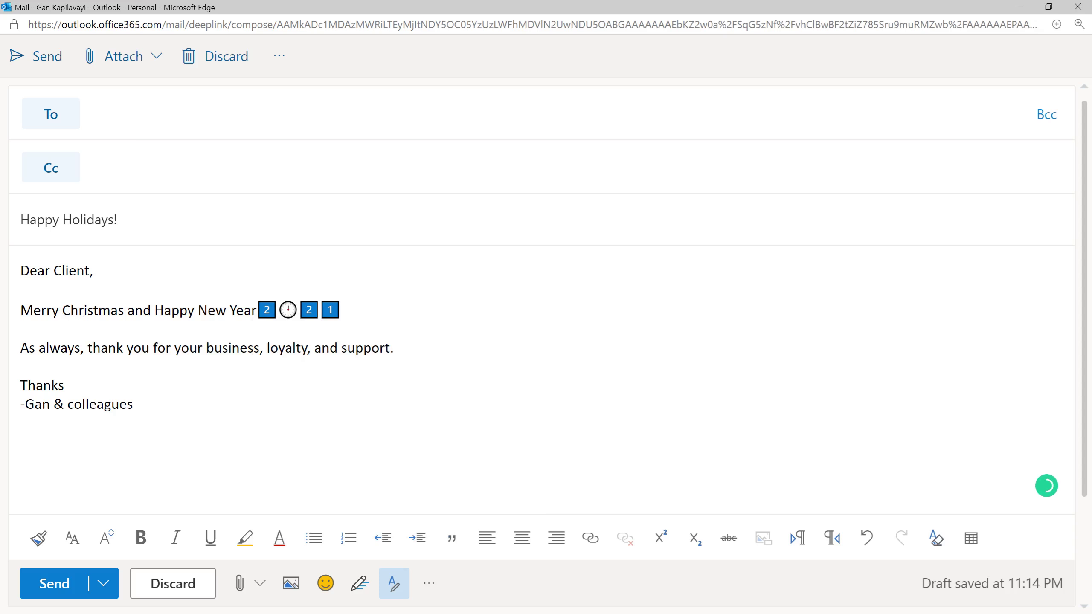
Insert a Christmas tree emoji from Celebrations and objects before 'Merry Christmas'.
key(super+period)
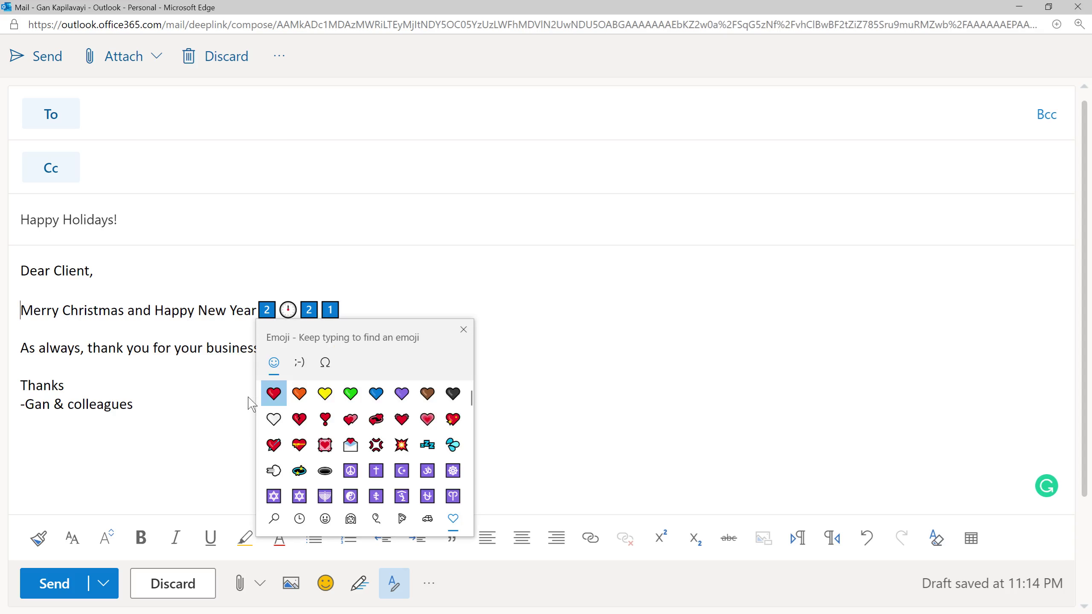
click(377, 522)
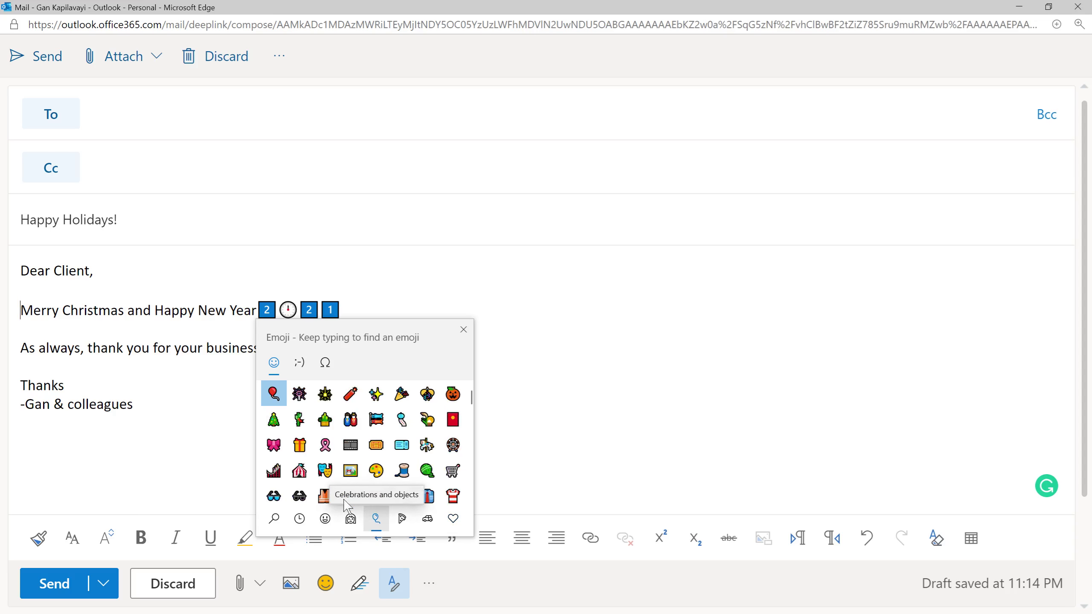
click(274, 420)
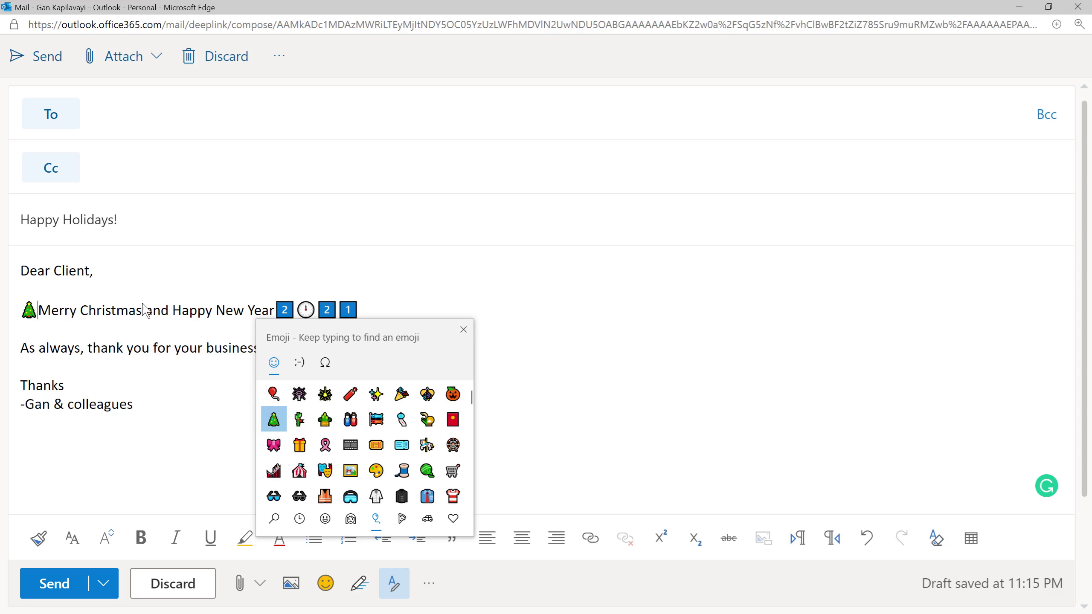
click(151, 317)
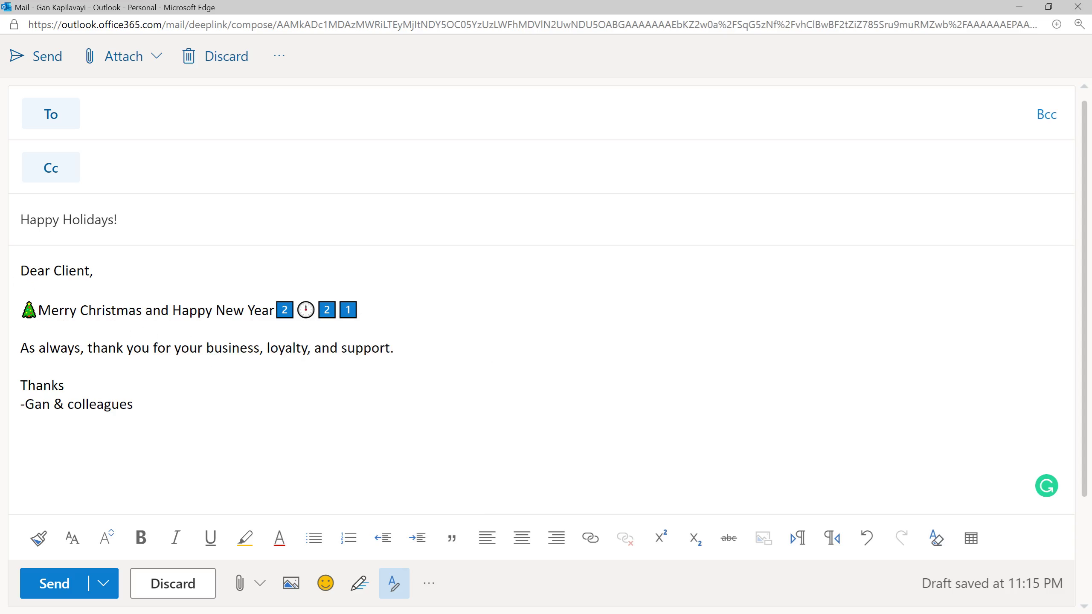
Copy the Christmas tree and paste a second one before 'and Happy New Year'.
key(shift+Left)
key(ctrl+c)
click(145, 310)
key(ctrl+v)
key(End)
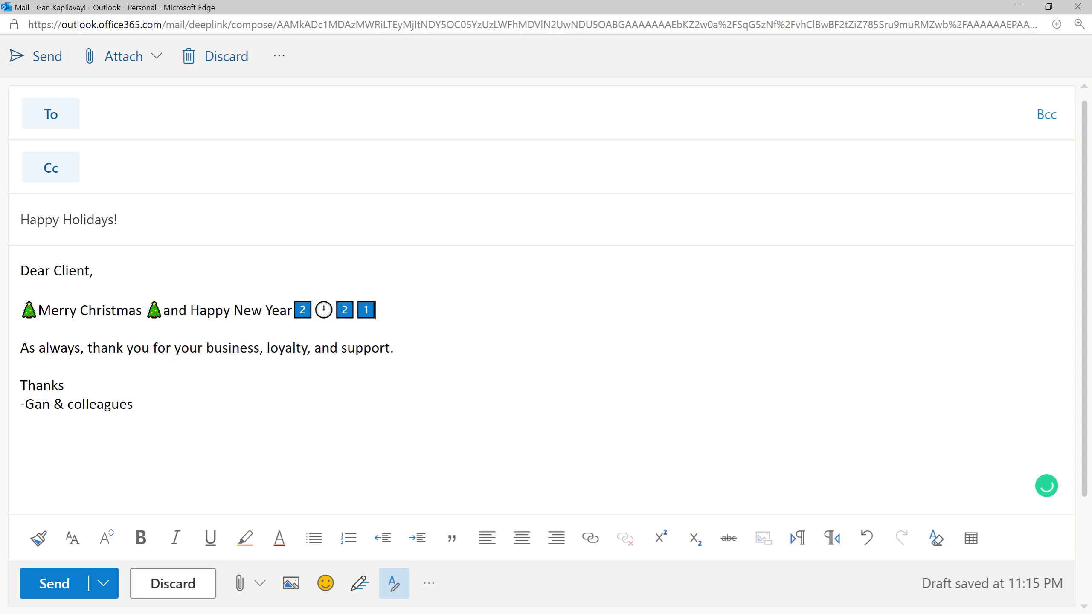
key(ctrl+shift+Left)
key(ctrl+shift+Left)
key(ctrl+shift+Left)
key(ctrl+shift+Left)
key(ctrl+shift+Left)
key(ctrl+shift+Left)
key(ctrl+shift+Left)
key(ctrl+shift+Left)
key(ctrl+shift+Left)
key(ctrl+shift+Left)
key(ctrl+shift+Left)
key(ctrl+shift+Left)
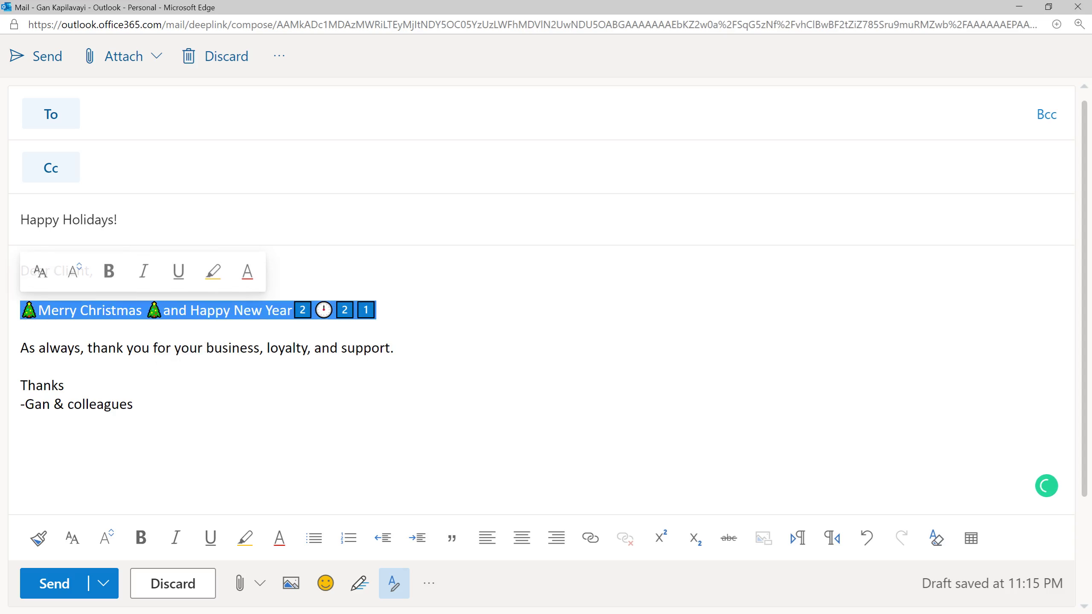
Raise the selected greeting line's font one size step (up twice, down once) and deselect.
key(ctrl+])
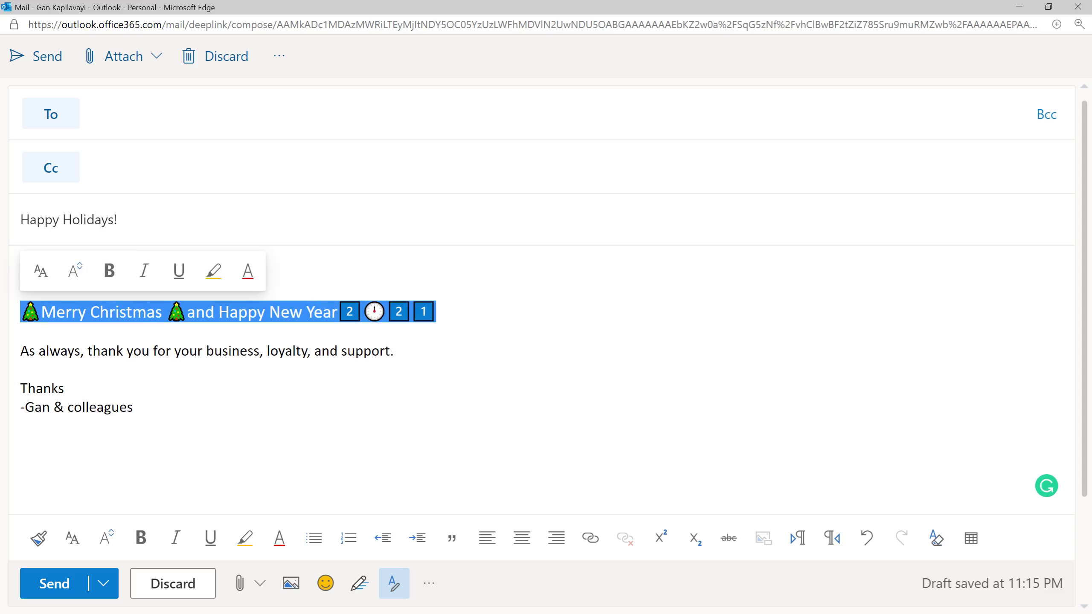
key(ctrl+])
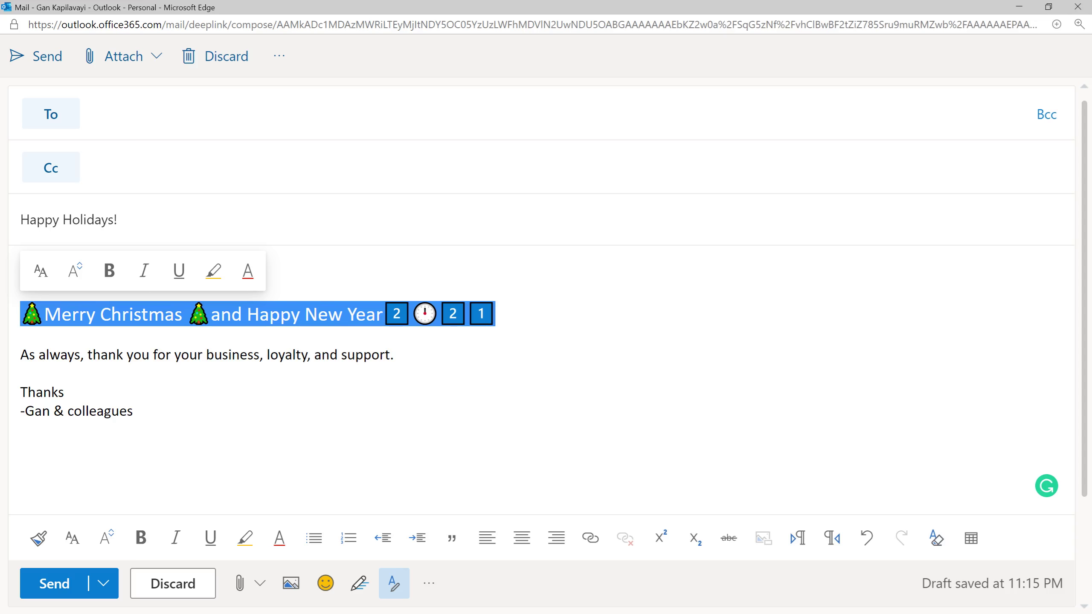
key(ctrl+[)
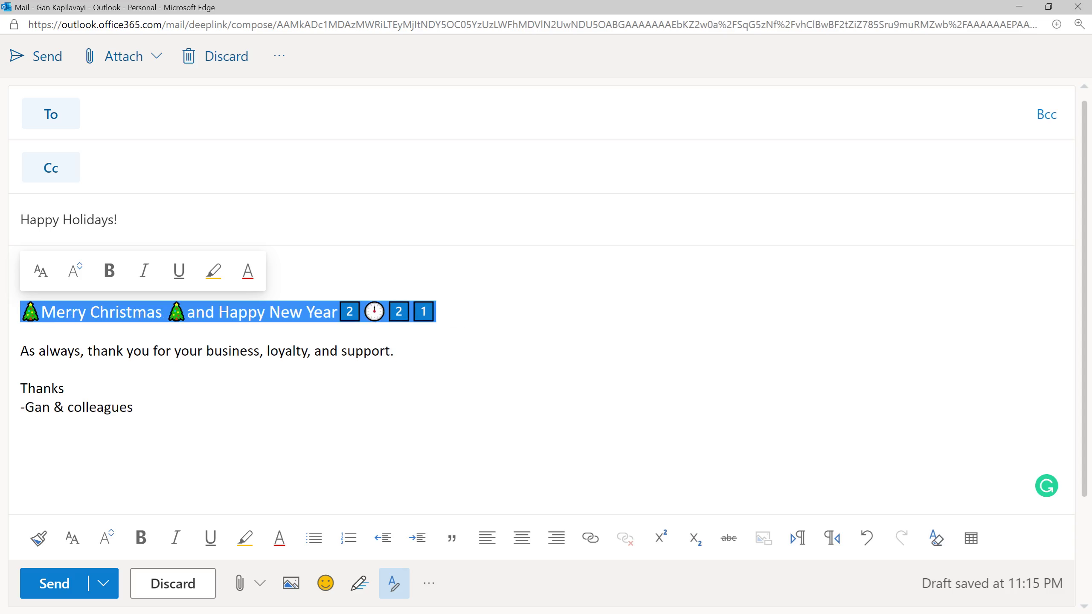
click(64, 388)
Enter the recipient's Gmail address in the To field of the draft.
click(94, 114)
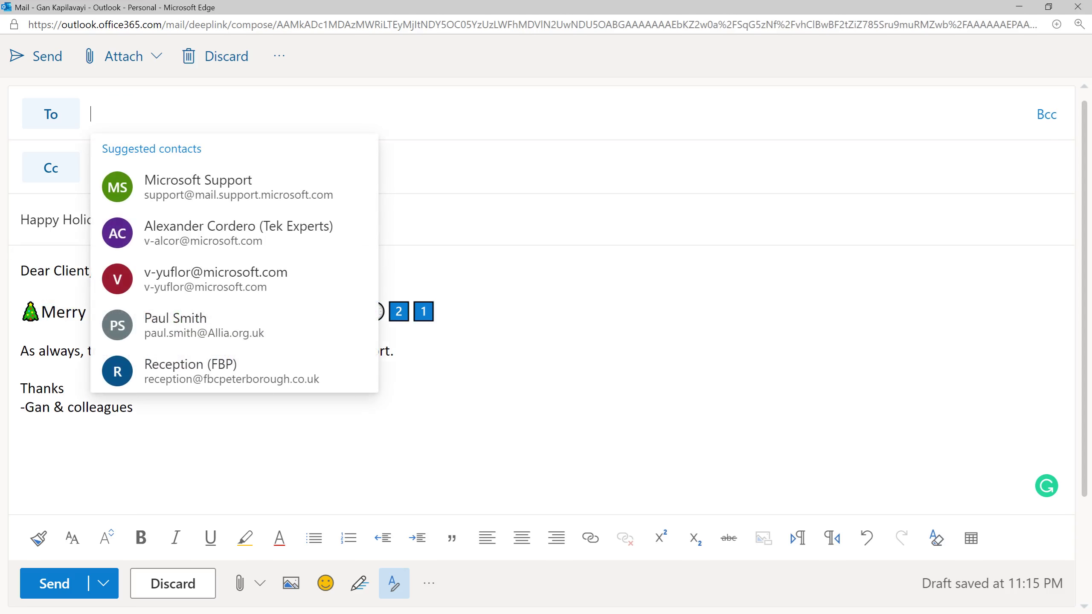
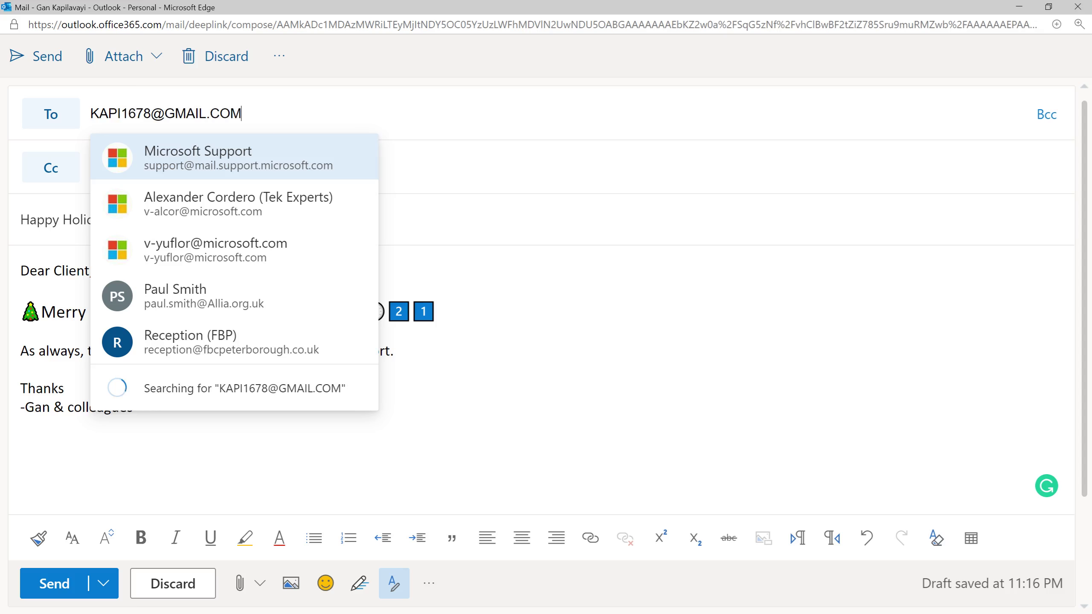
click(435, 311)
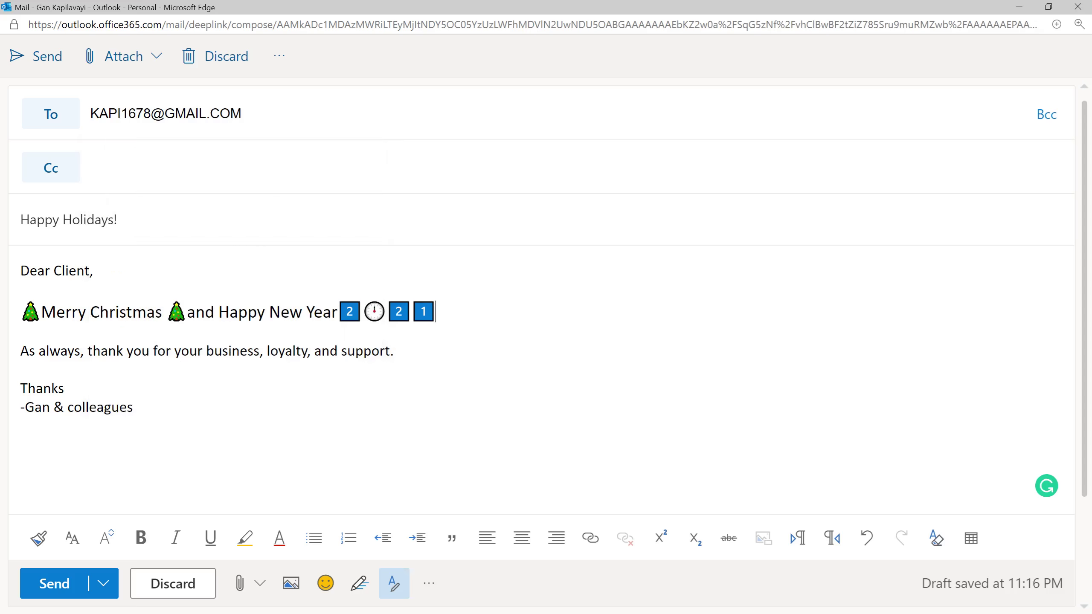
key(shift+Tab)
key(shift+Tab)
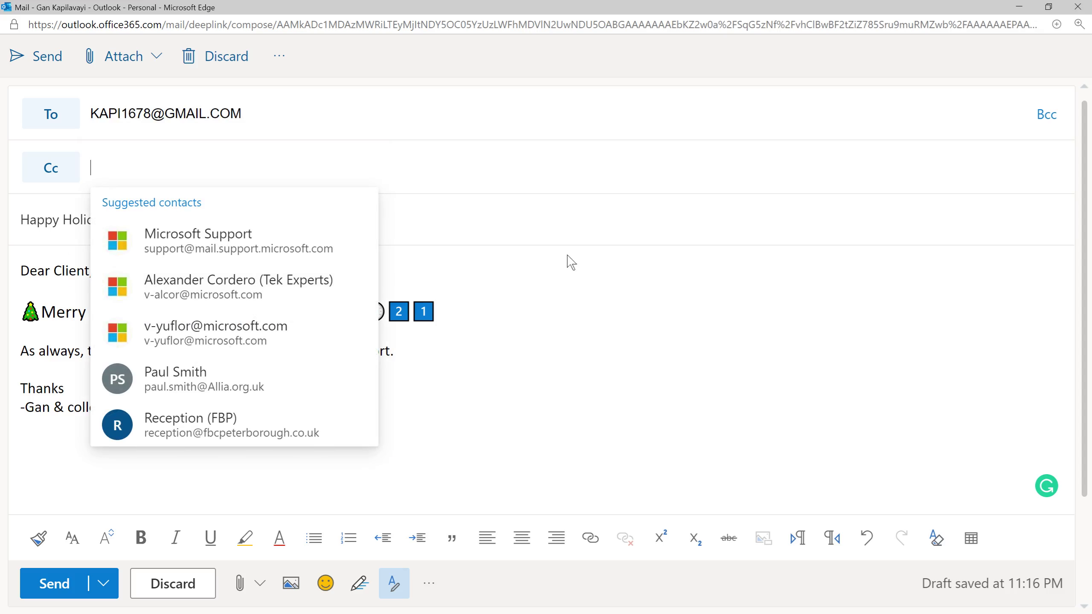
click(412, 236)
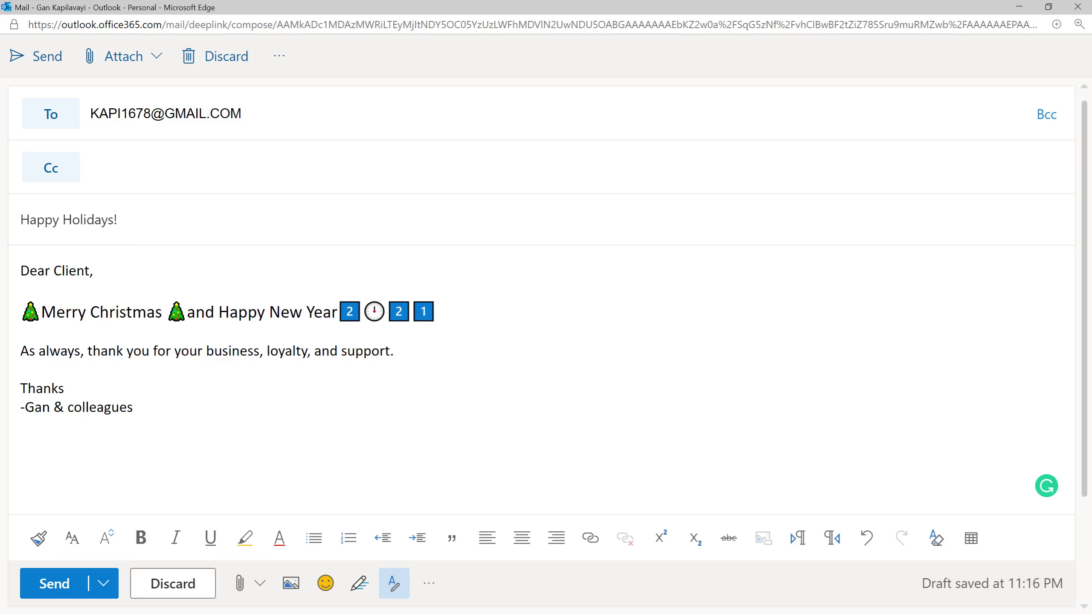
key(super+period)
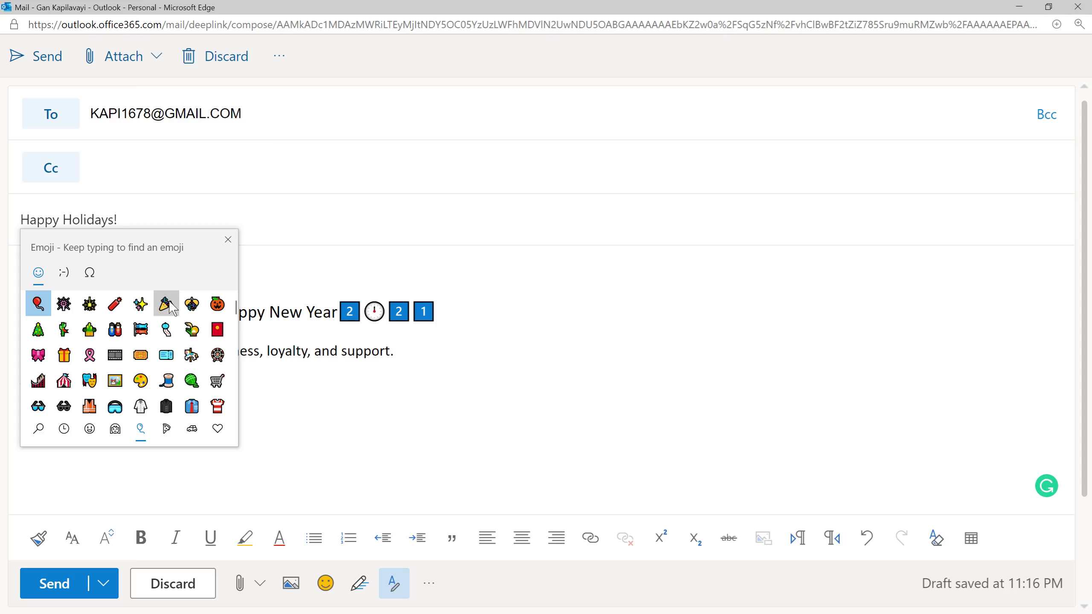
Add three party popper emojis before and after 'Happy Holidays!' in the subject.
double_click(167, 304)
click(168, 306)
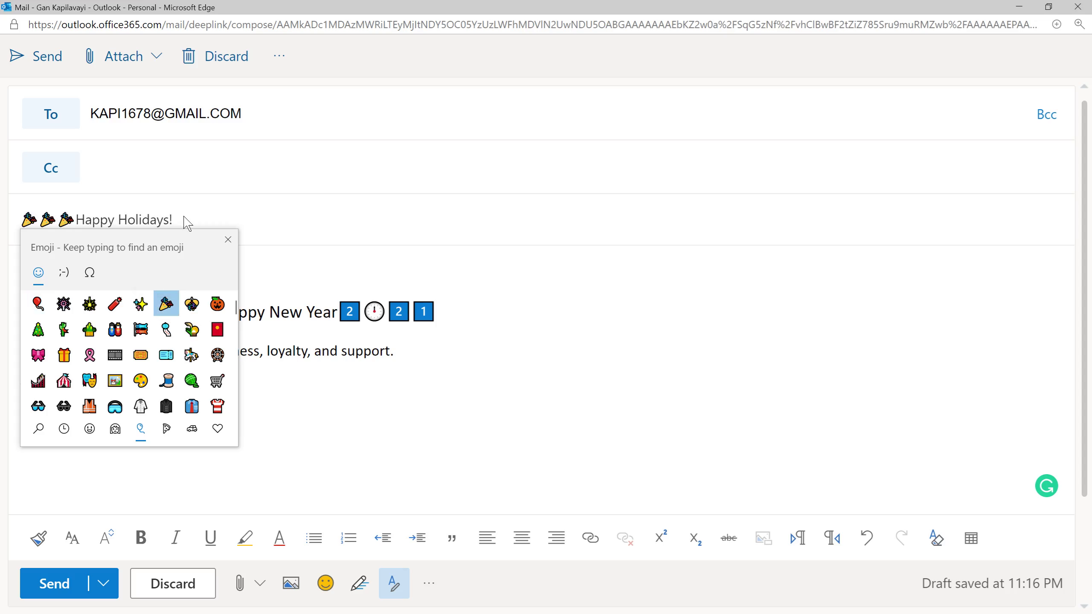
key(Escape)
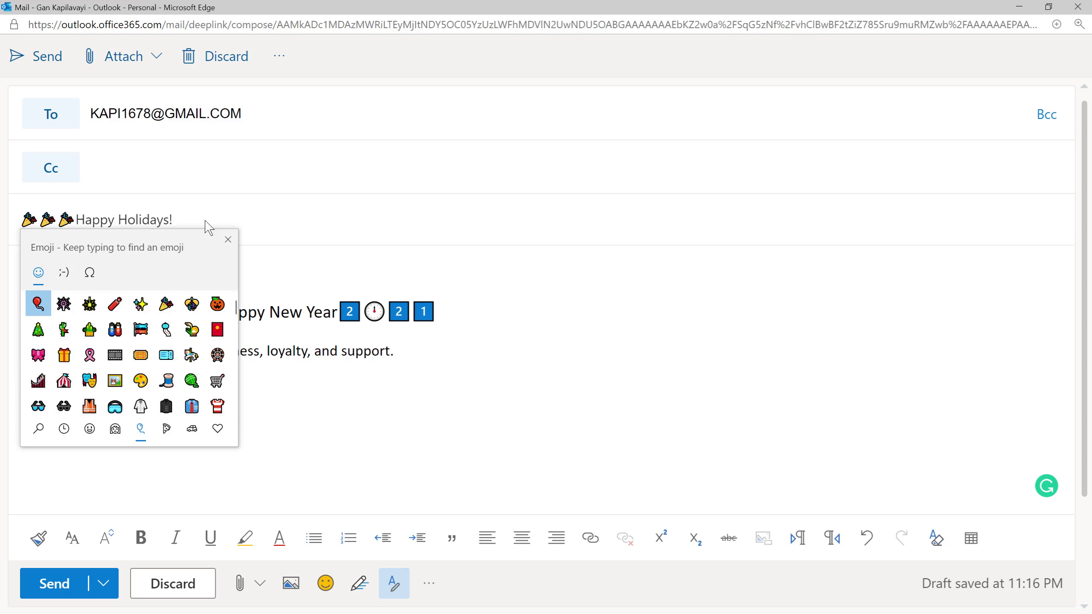
click(166, 304)
click(166, 304)
click(166, 304)
key(Escape)
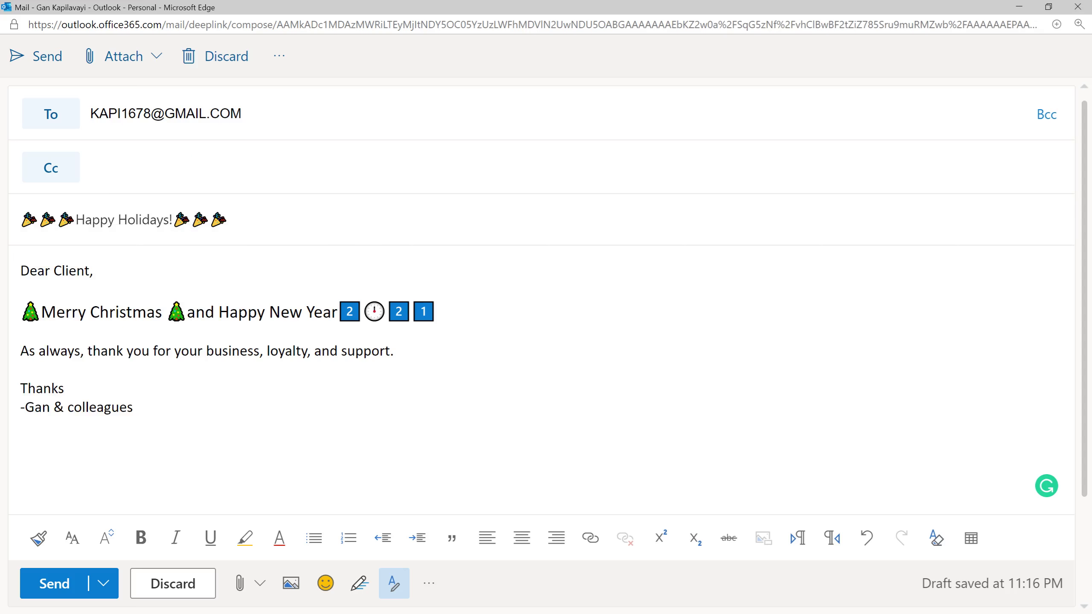
Send the email, then open the sent copy from Sent Items in a maximized window.
click(33, 65)
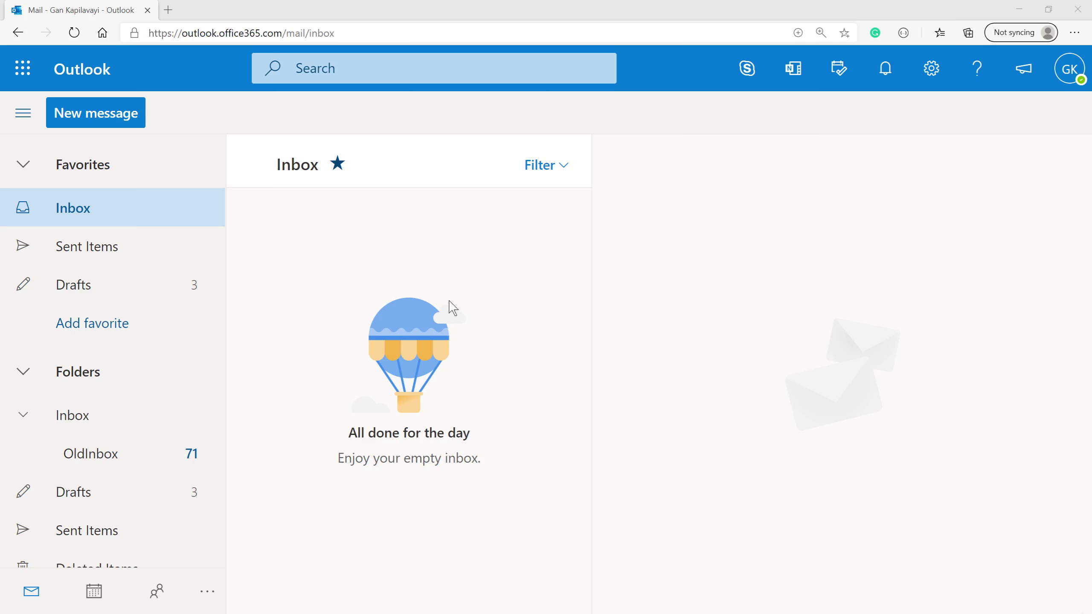
click(104, 257)
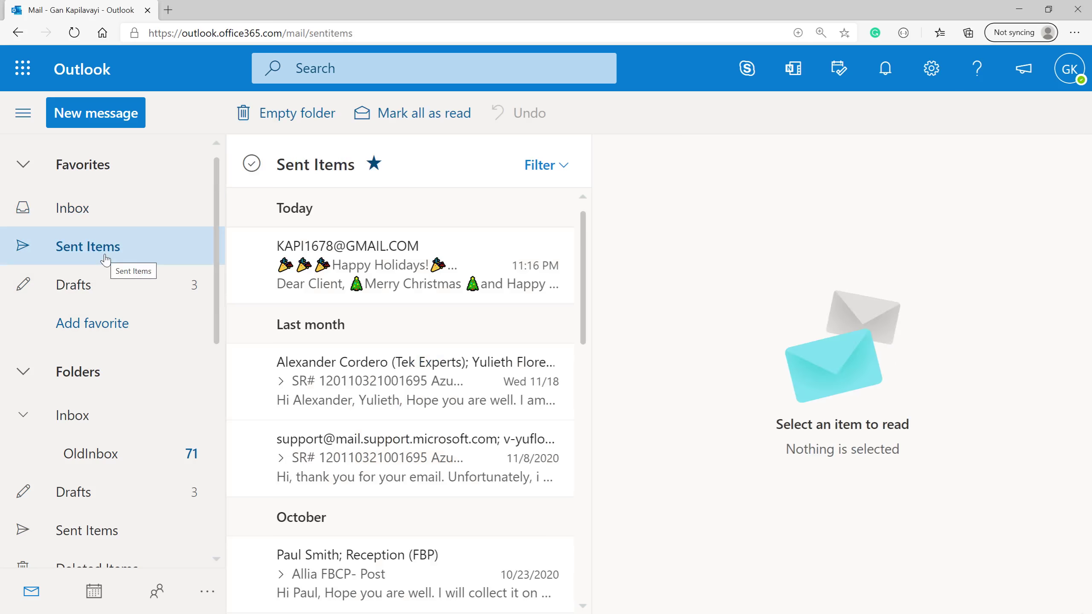
double_click(378, 258)
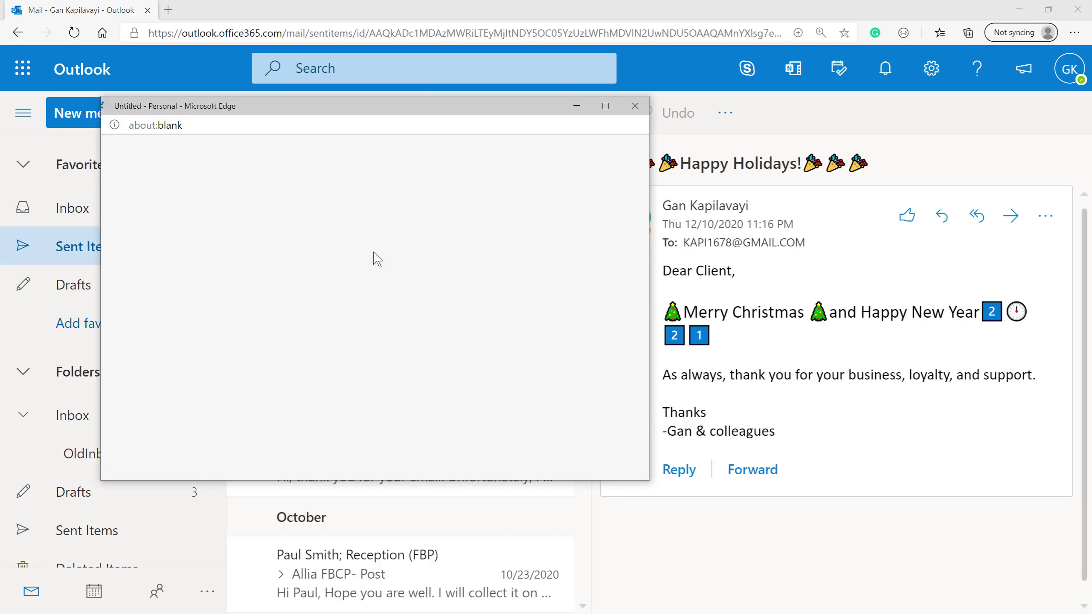
click(606, 106)
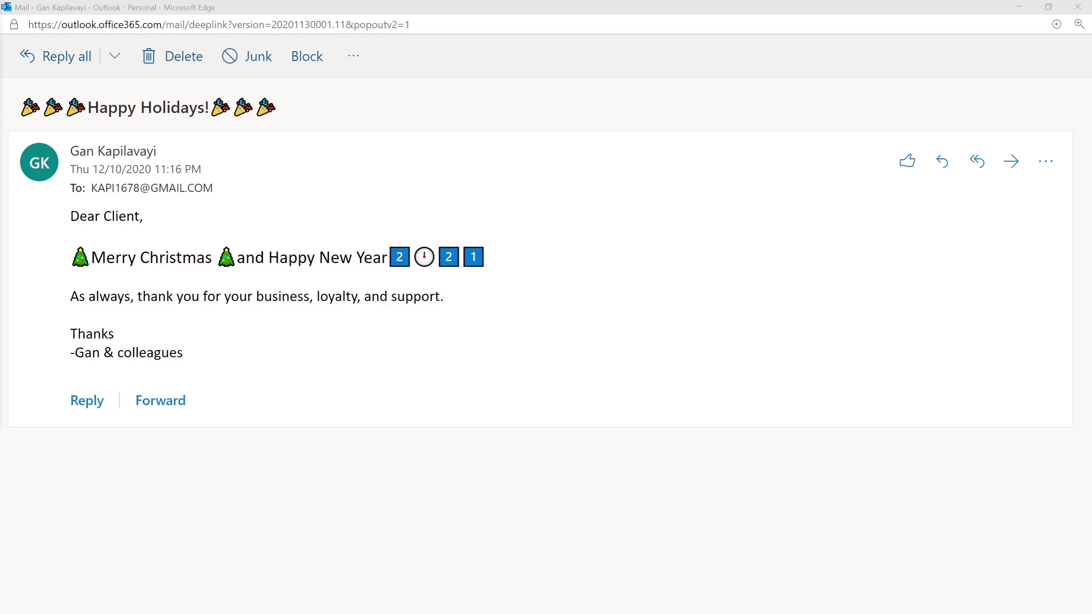
Move the Gmail window showing the received 'Happy Holidays!' email slightly to the right.
drag(440, 102, 453, 103)
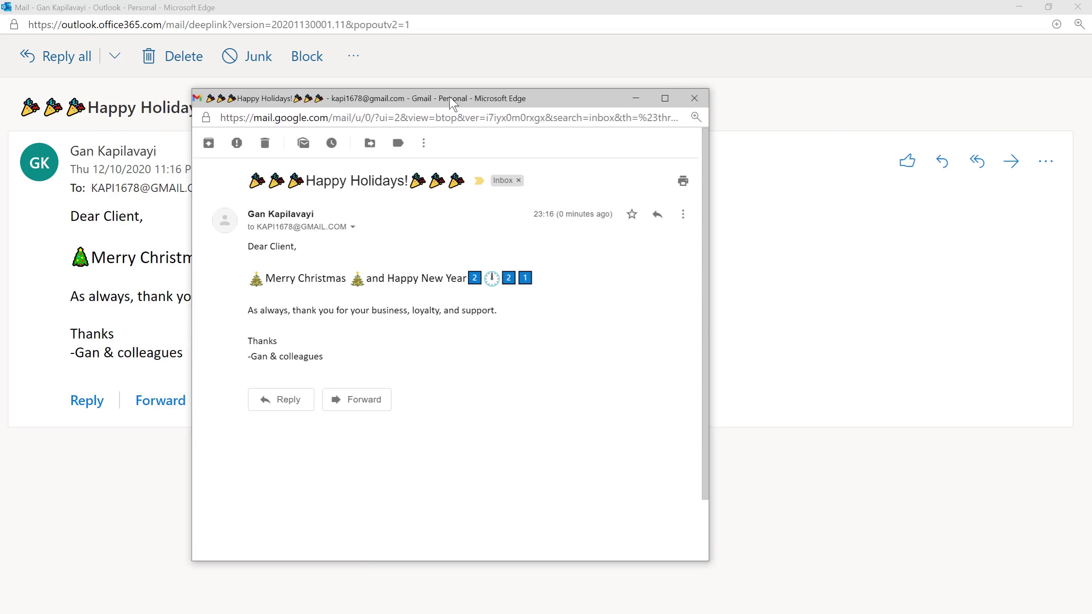